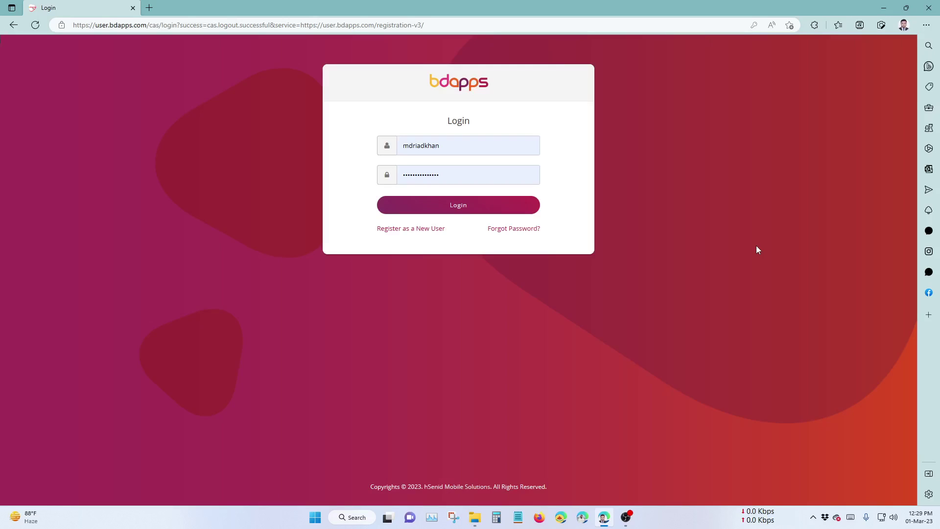
# Sign in, look at bdappsLite's Create Application categories, then go back to the dashboard.
pyautogui.click(490, 208)
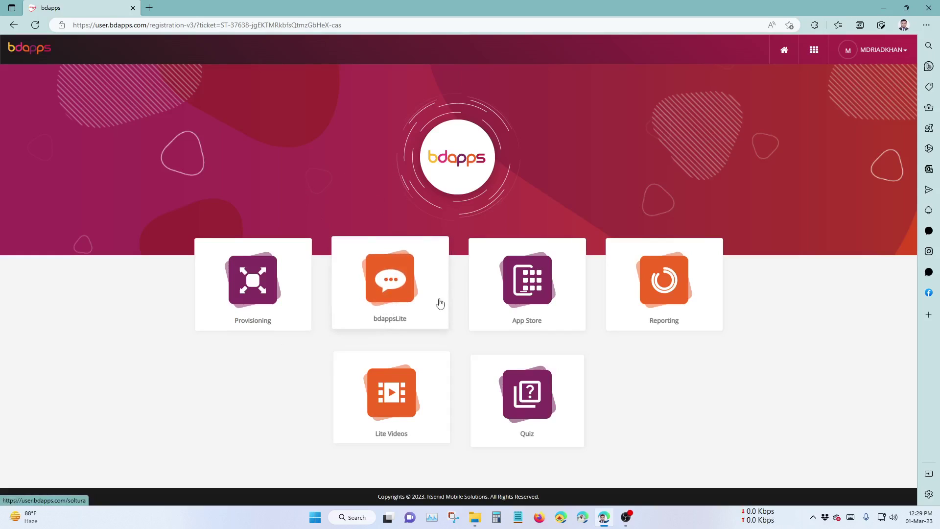
pyautogui.click(400, 302)
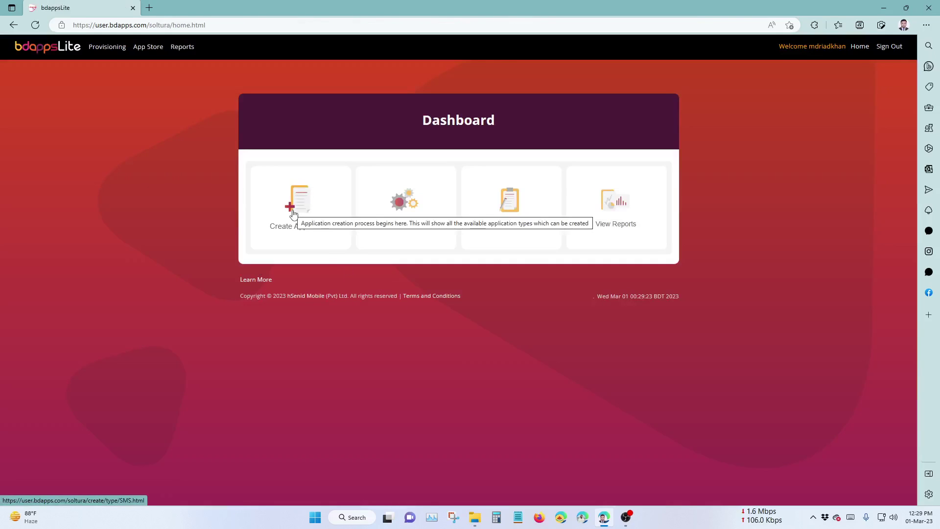
pyautogui.click(294, 214)
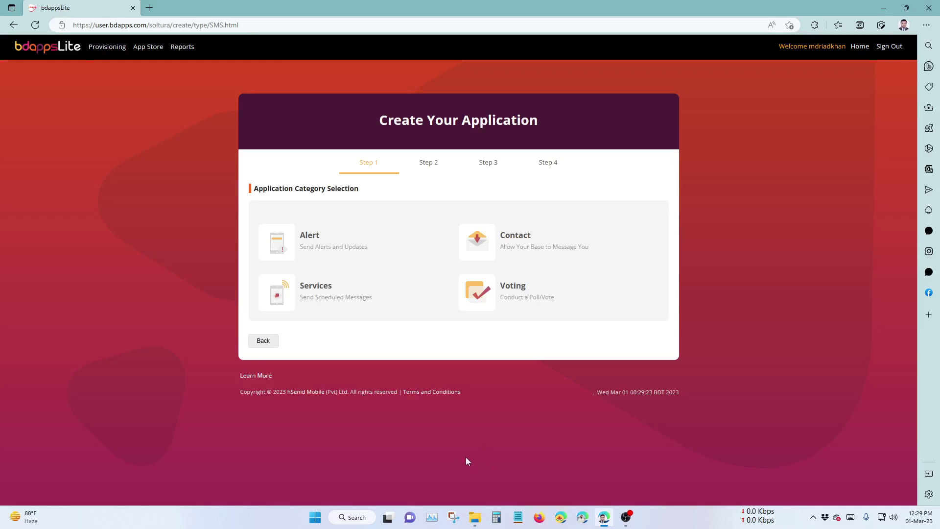
pyautogui.hotkey('alt', 'Left')
pyautogui.hotkey('alt', 'Left')
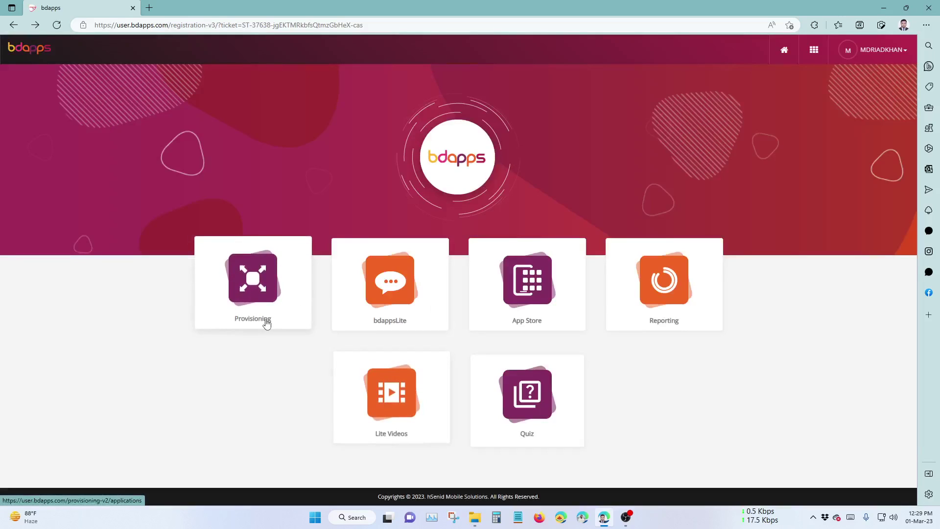
# Open Provisioning and filter the application list to the Pro type, showing 1HAD1.
pyautogui.click(266, 323)
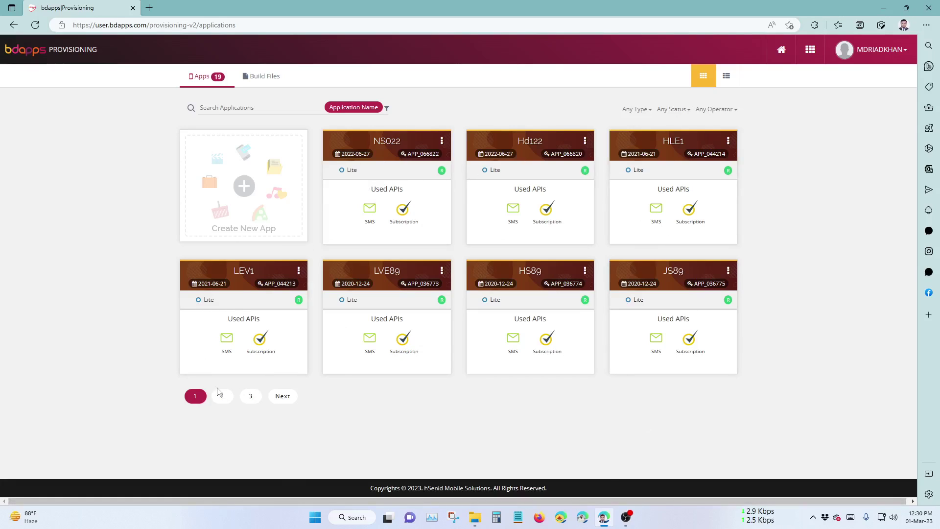
pyautogui.click(645, 110)
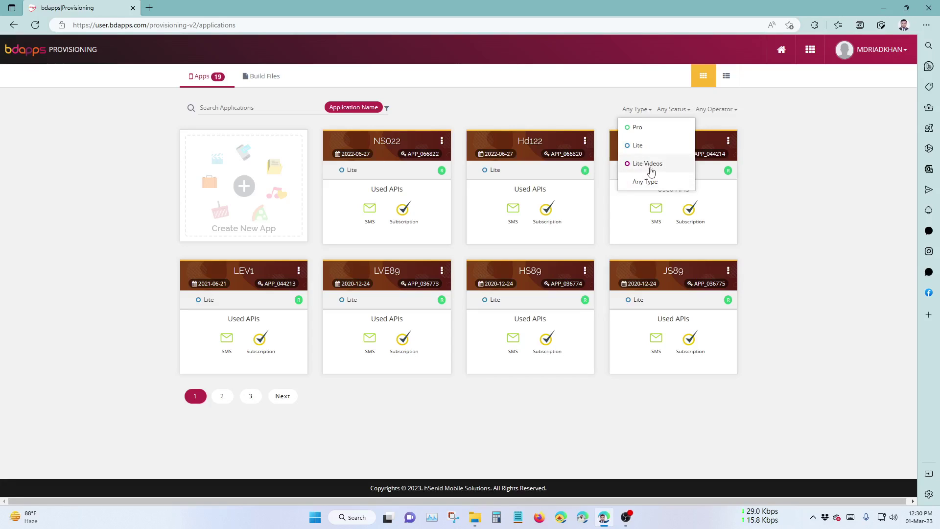
pyautogui.click(669, 110)
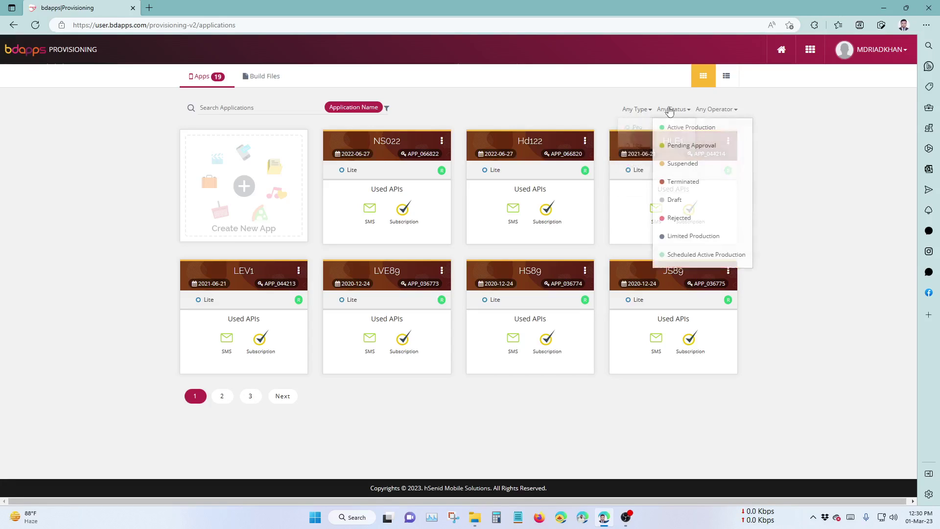
pyautogui.click(636, 110)
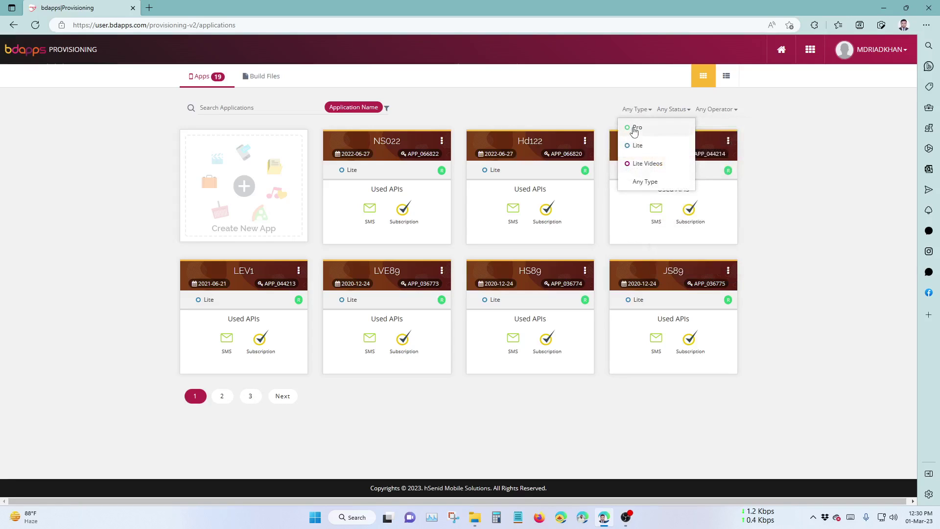
pyautogui.click(655, 128)
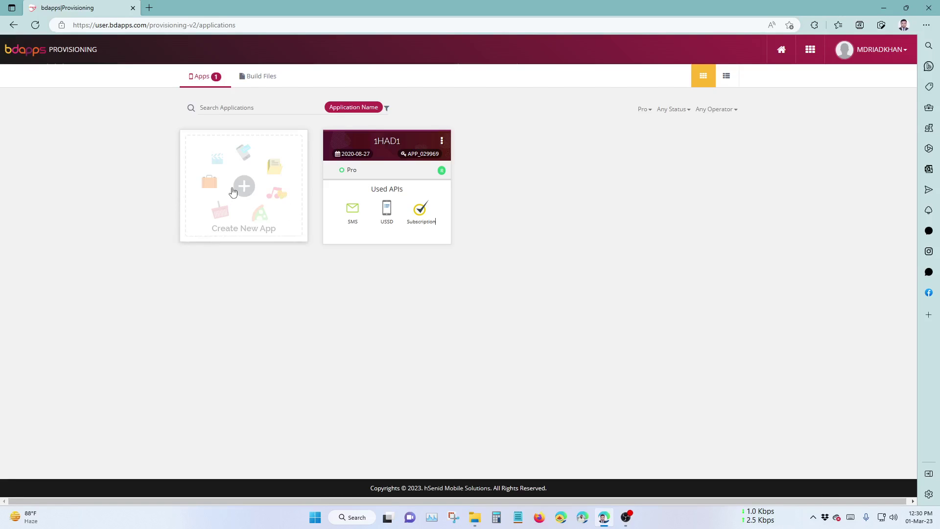
pyautogui.click(643, 110)
pyautogui.click(654, 182)
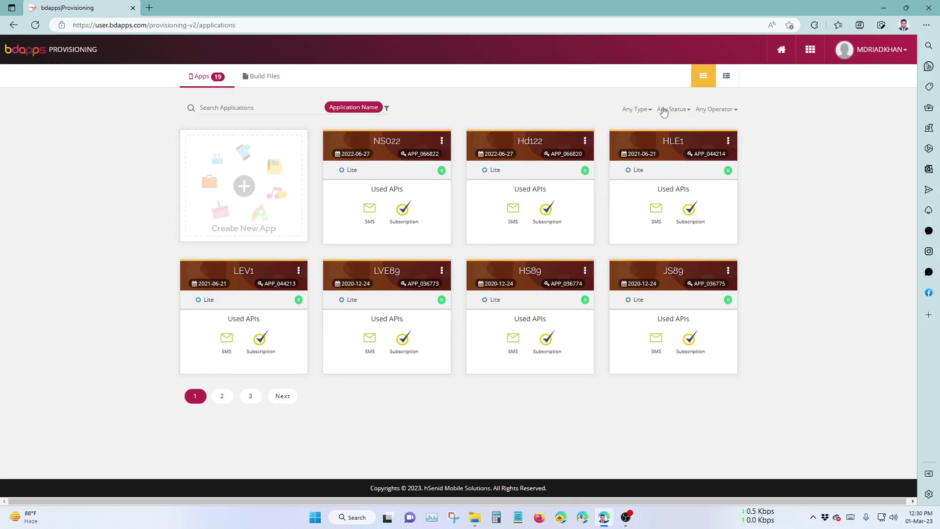
pyautogui.click(637, 109)
pyautogui.click(641, 126)
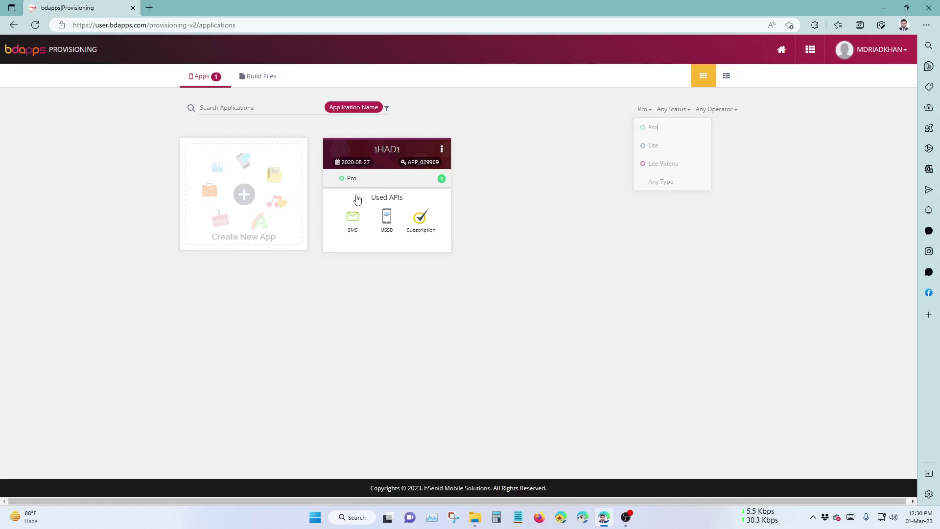
# Open Create New App and click through the empty Name, Description and Allowed Host fields.
pyautogui.click(248, 192)
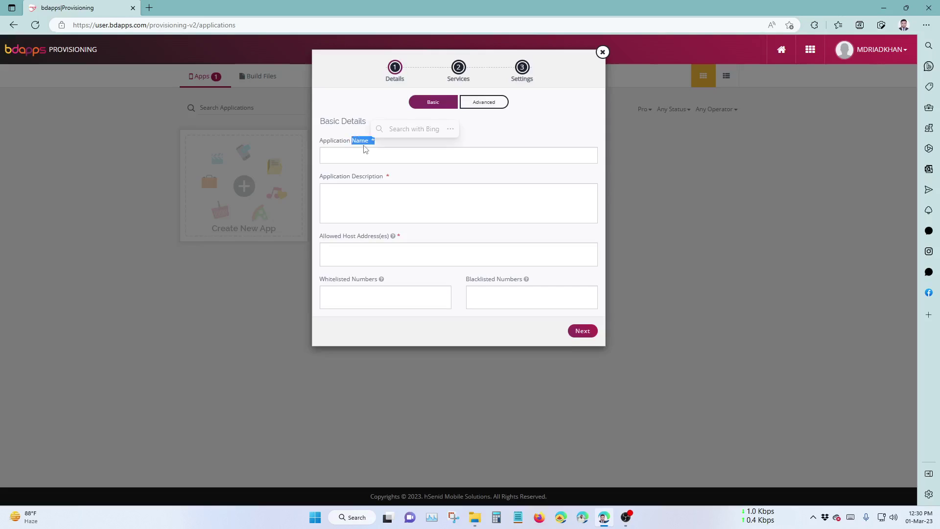
pyautogui.click(357, 156)
pyautogui.click(364, 200)
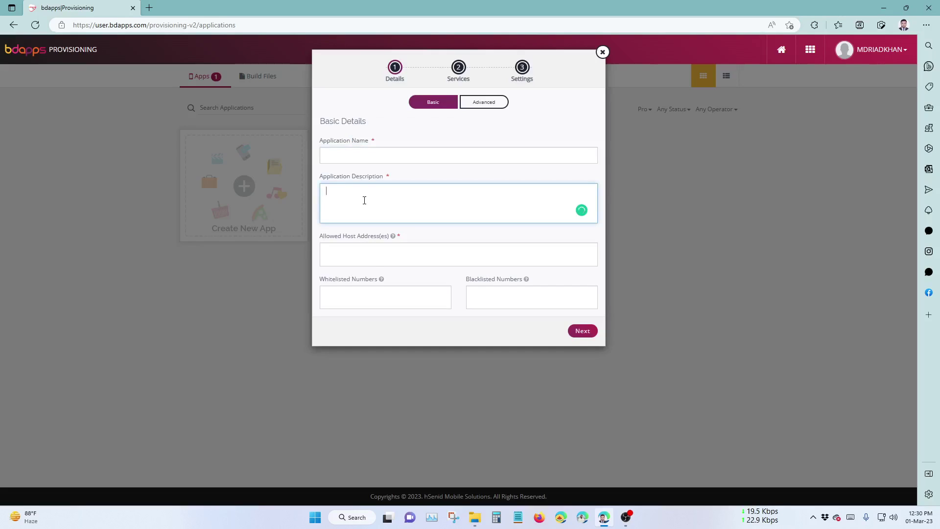
pyautogui.click(373, 254)
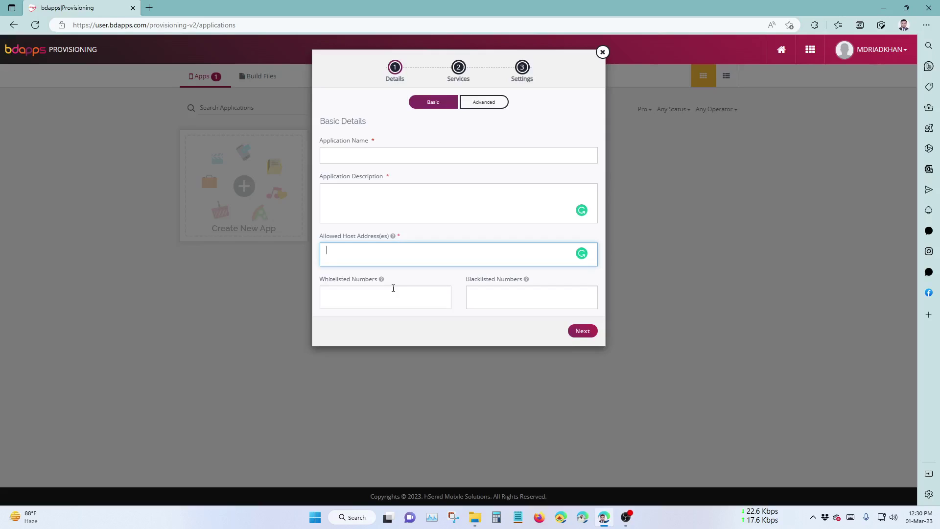
pyautogui.click(388, 156)
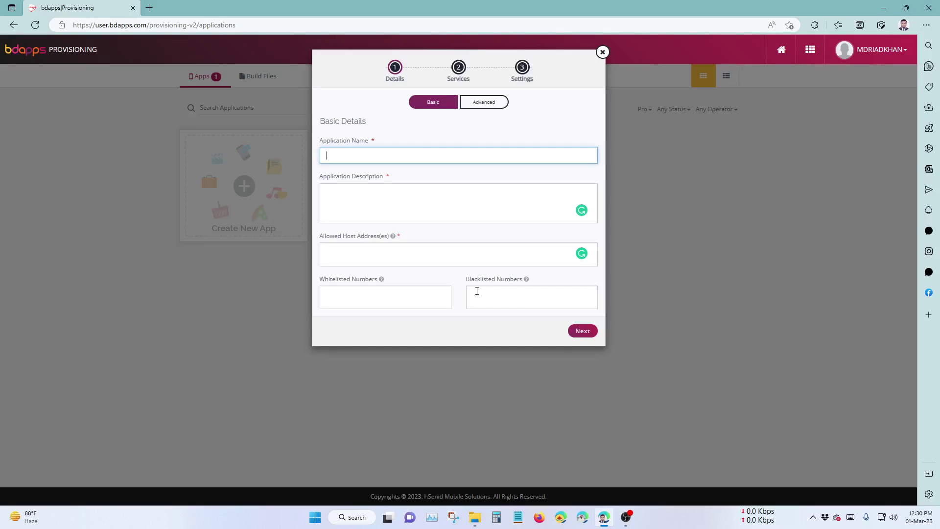
pyautogui.click(518, 517)
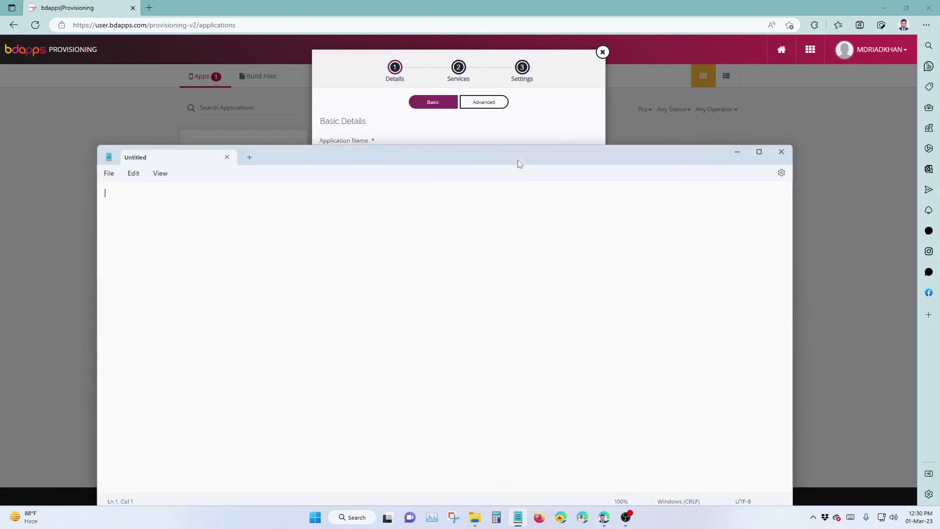
pyautogui.moveTo(520, 164); pyautogui.dragTo(524, 113)
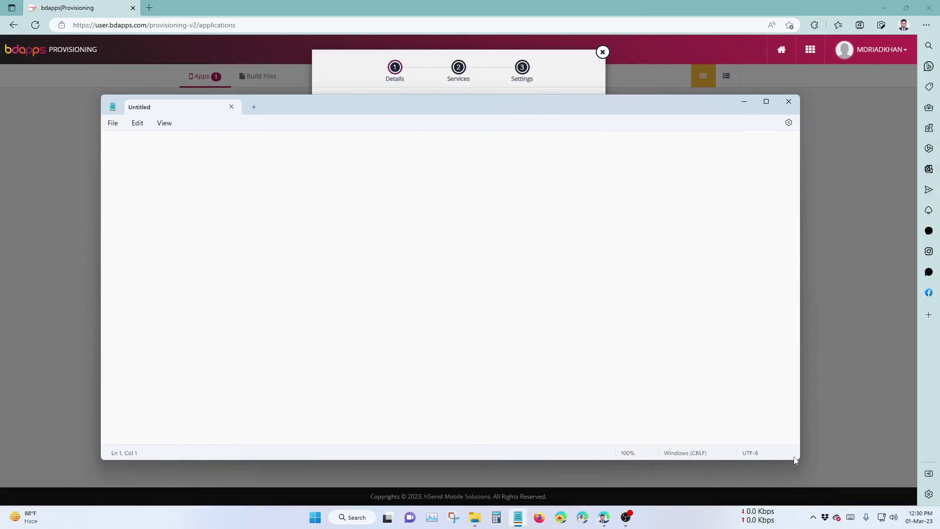
pyautogui.moveTo(798, 460); pyautogui.dragTo(312, 383)
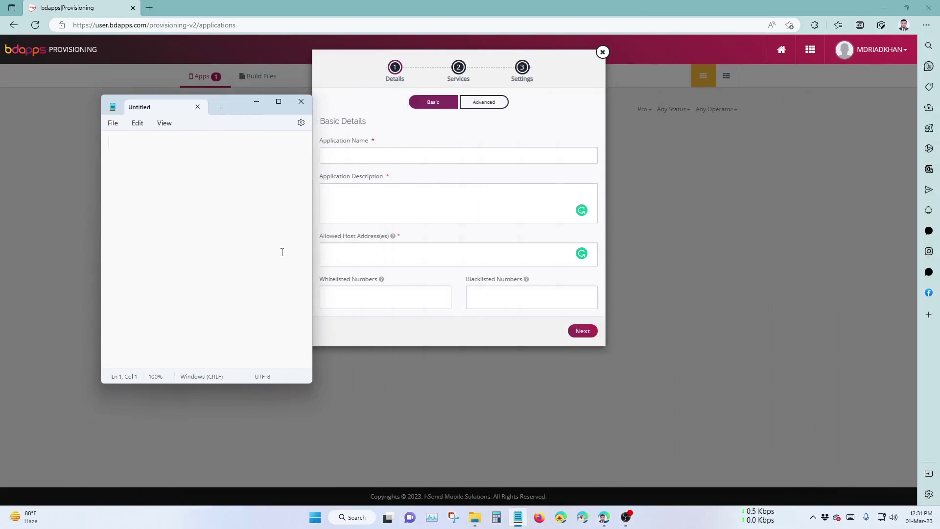
pyautogui.moveTo(233, 107); pyautogui.dragTo(742, 105)
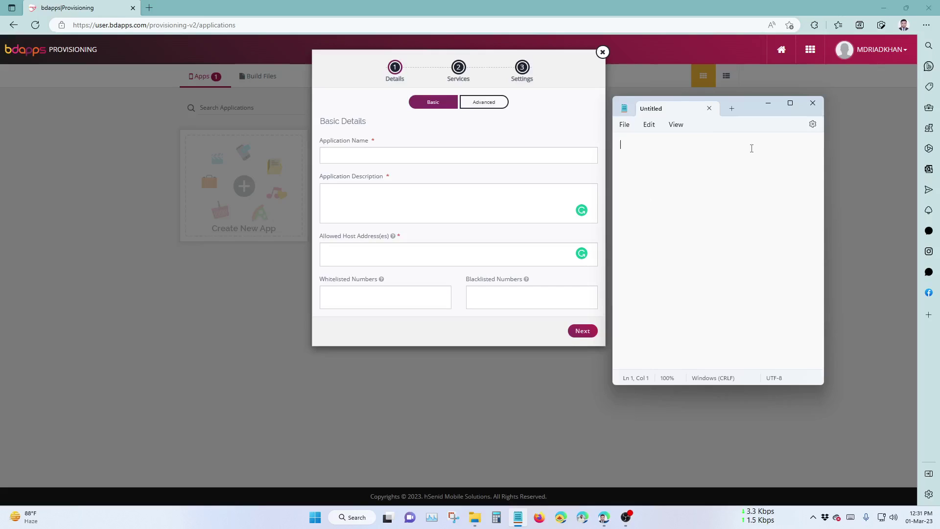
pyautogui.click(709, 108)
pyautogui.click(430, 159)
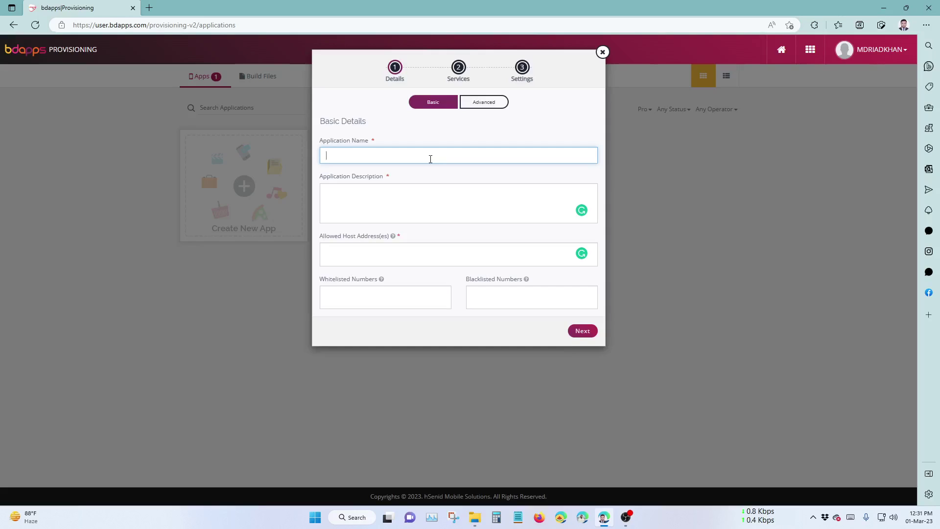
# Type 23LVS as the application name, trying several edits to its ending.
pyautogui.write('23')
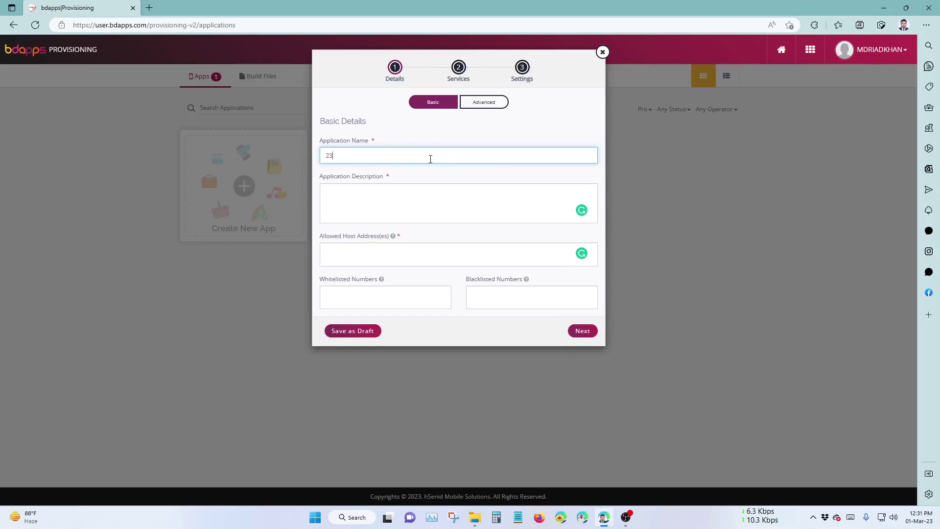
pyautogui.write('LV')
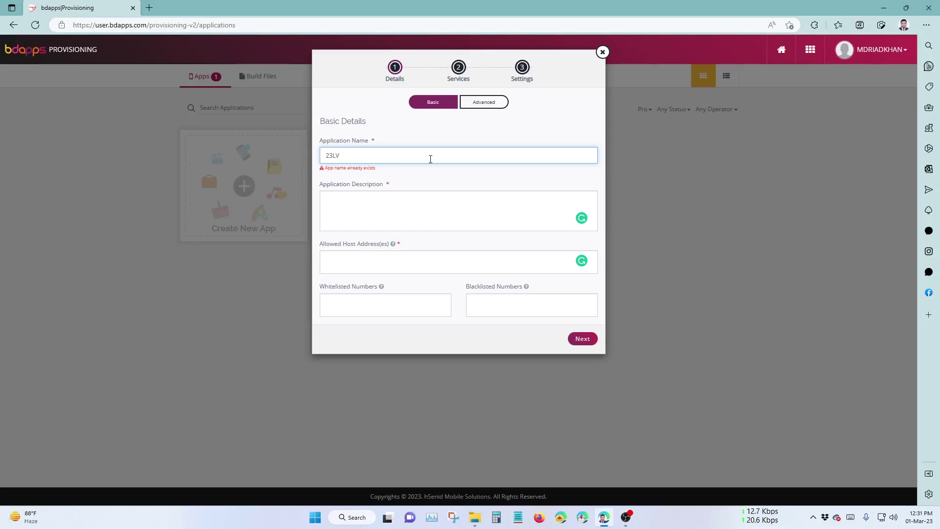
pyautogui.write('s')
pyautogui.press('BackSpace')
pyautogui.write('S')
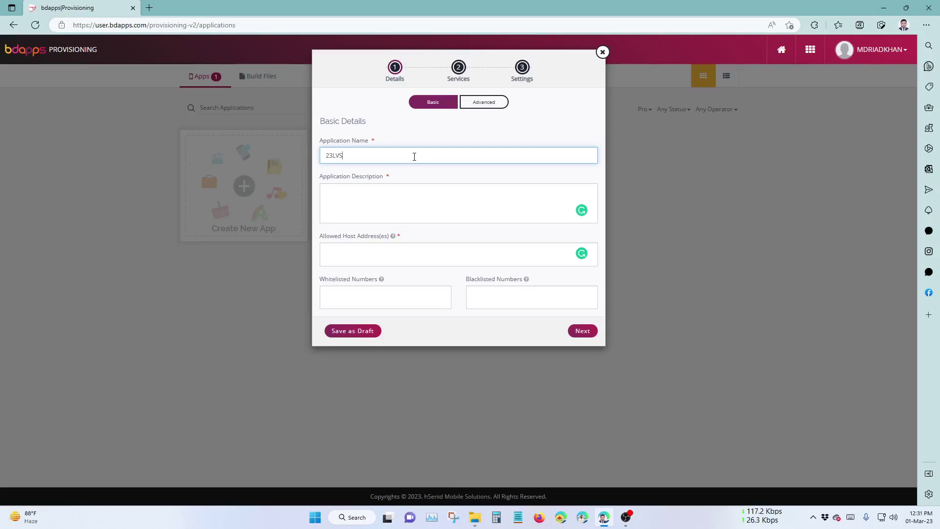
pyautogui.press('BackSpace')
pyautogui.write('s')
pyautogui.press('BackSpace')
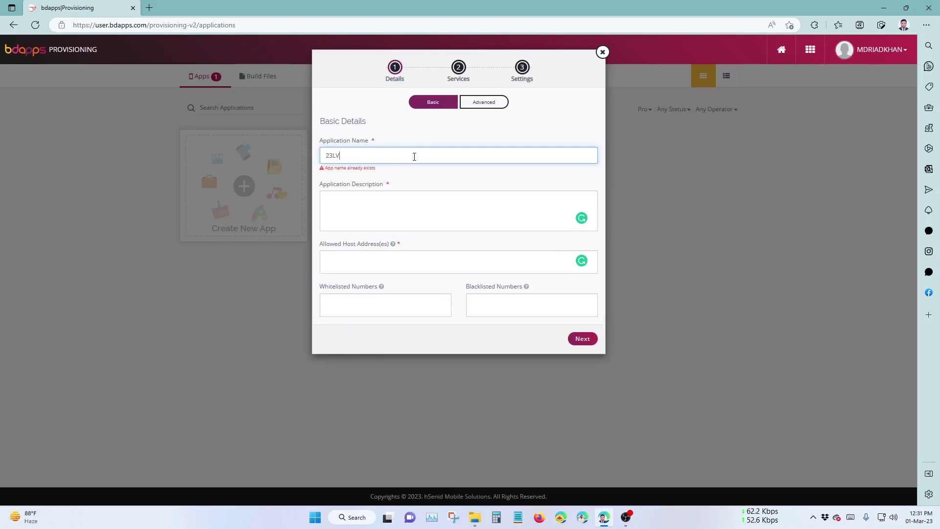
pyautogui.moveTo(333, 170); pyautogui.dragTo(372, 166)
pyautogui.click(370, 166)
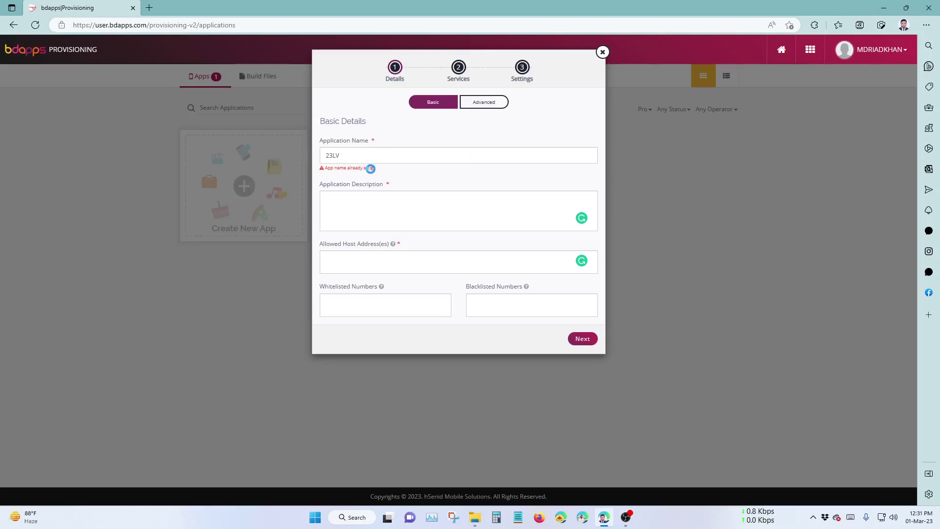
pyautogui.write('S')
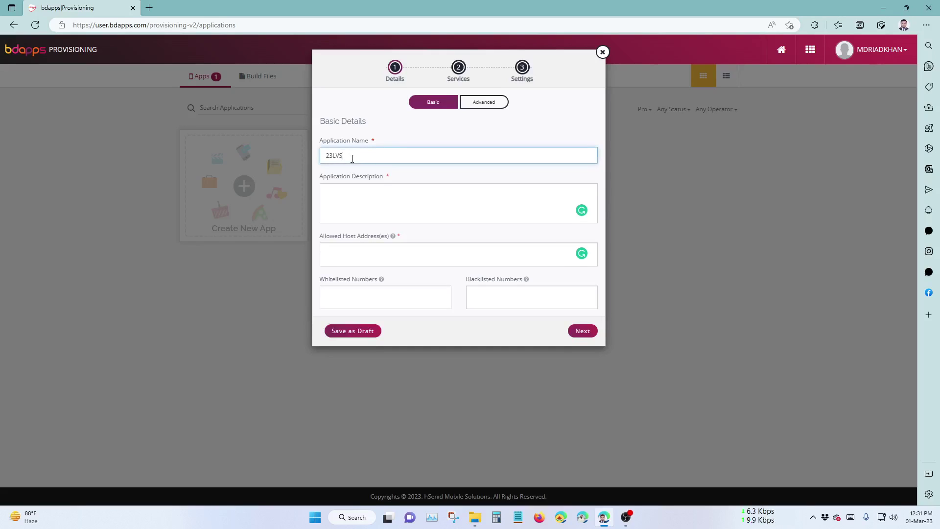
pyautogui.press('BackSpace')
pyautogui.press('BackSpace')
pyautogui.write('o')
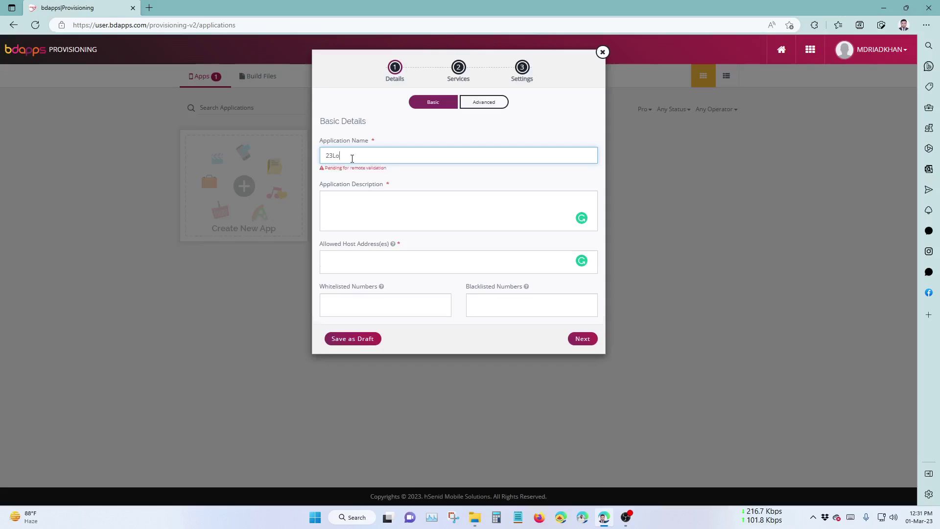
pyautogui.write('ve')
pyautogui.press('BackSpace')
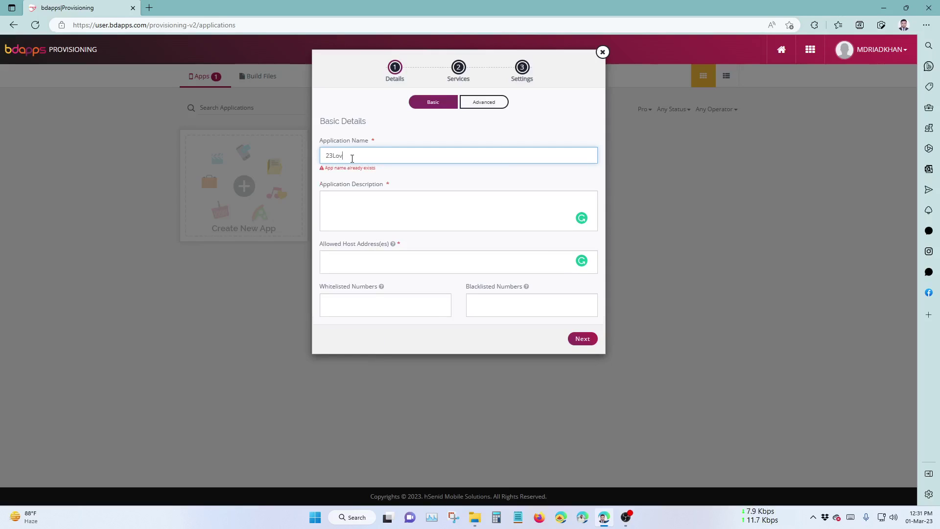
pyautogui.press('BackSpace')
pyautogui.write('OV')
pyautogui.press('BackSpace')
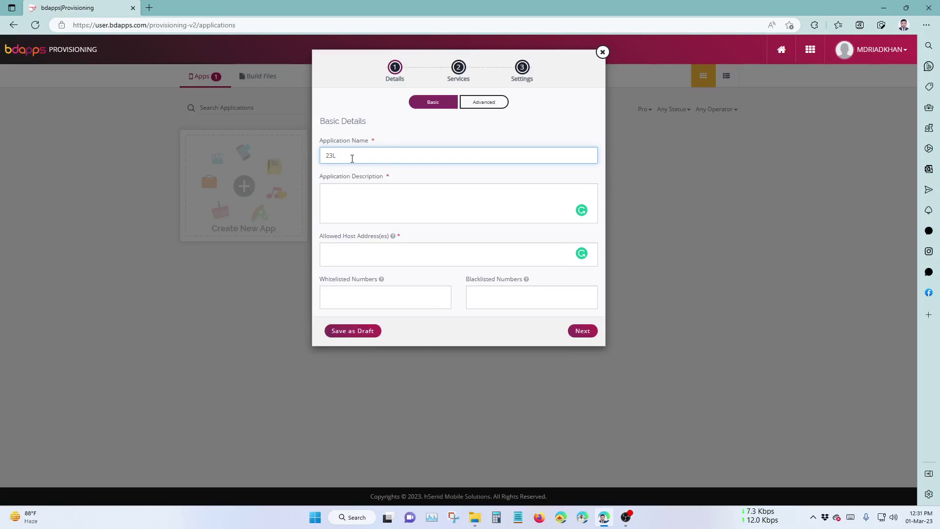
pyautogui.write('VS')
# Rework the name after the validation warning until it reads 23LVS without errors.
pyautogui.doubleClick(352, 157)
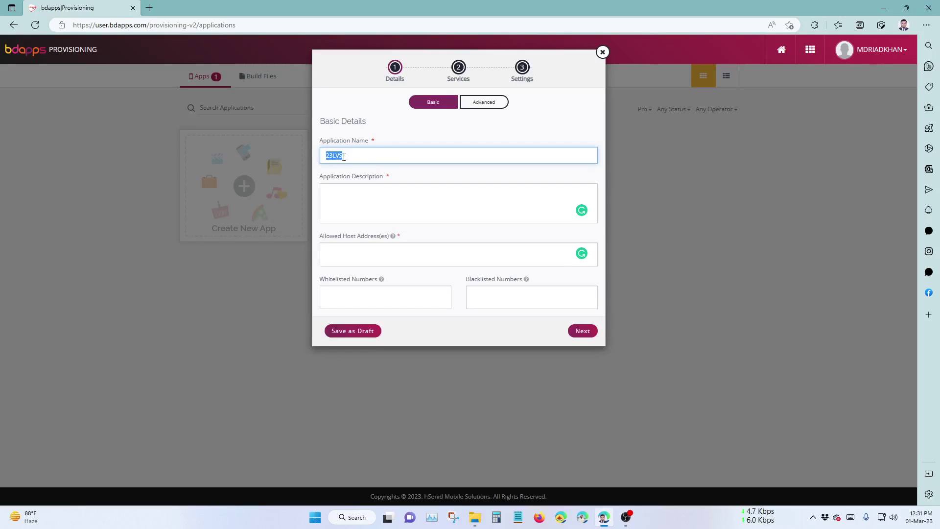
pyautogui.click(394, 216)
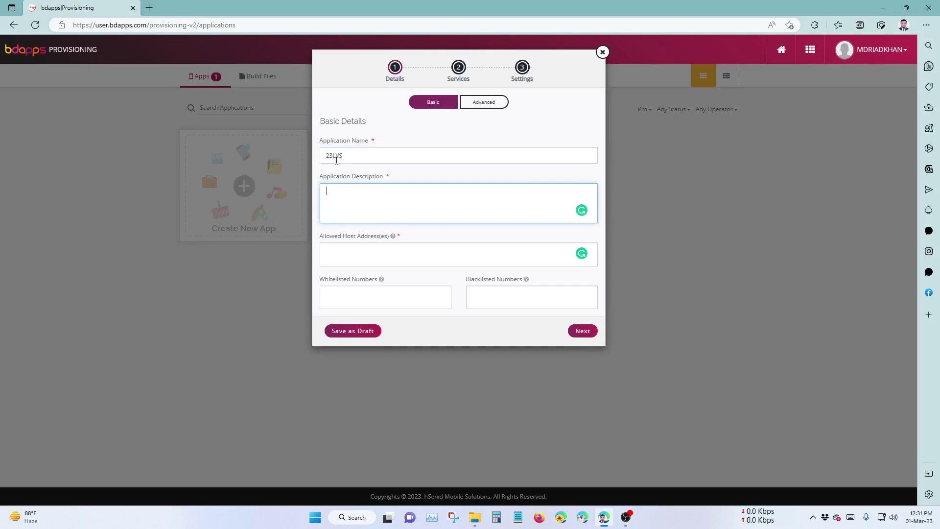
pyautogui.moveTo(334, 157); pyautogui.dragTo(326, 157)
pyautogui.hotkey('ctrl', 'x')
pyautogui.click(357, 158)
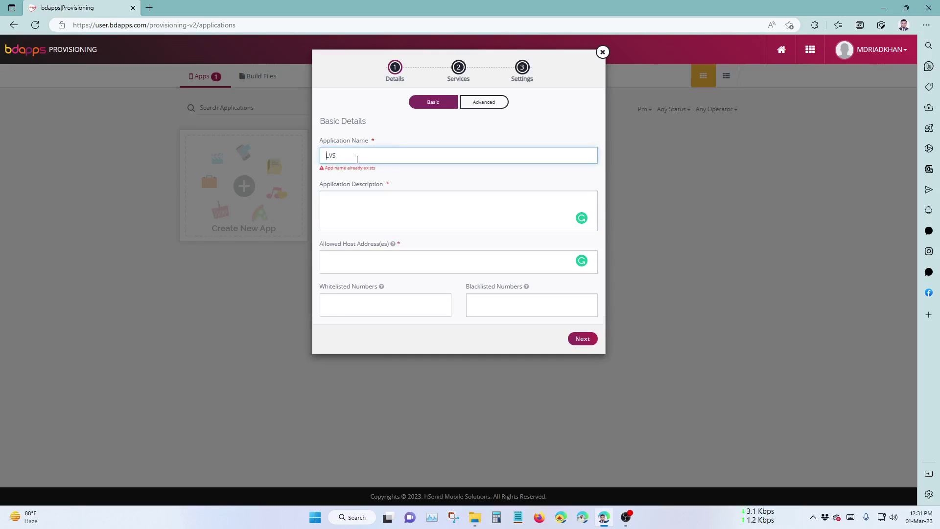
pyautogui.hotkey('ctrl', 'v')
pyautogui.write('3')
pyautogui.press('Home')
pyautogui.write('23')
pyautogui.press('End')
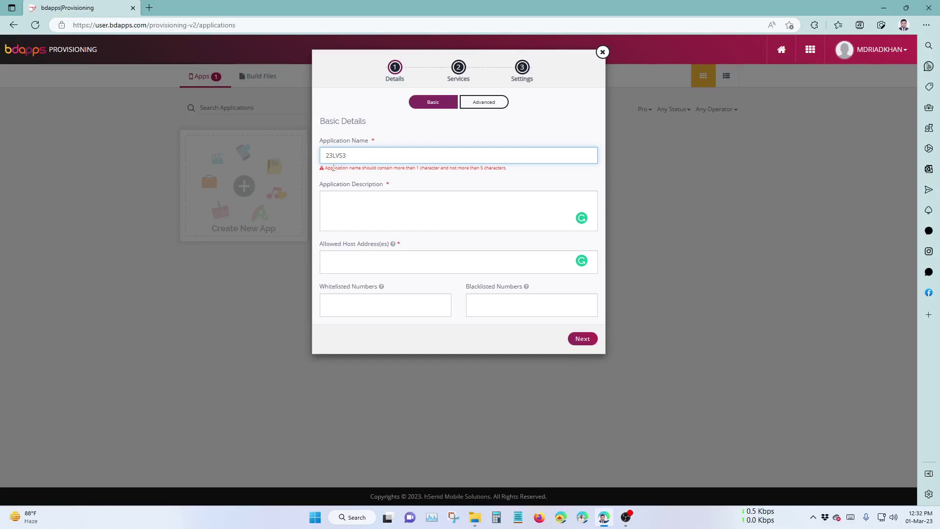
pyautogui.moveTo(333, 168); pyautogui.dragTo(427, 169)
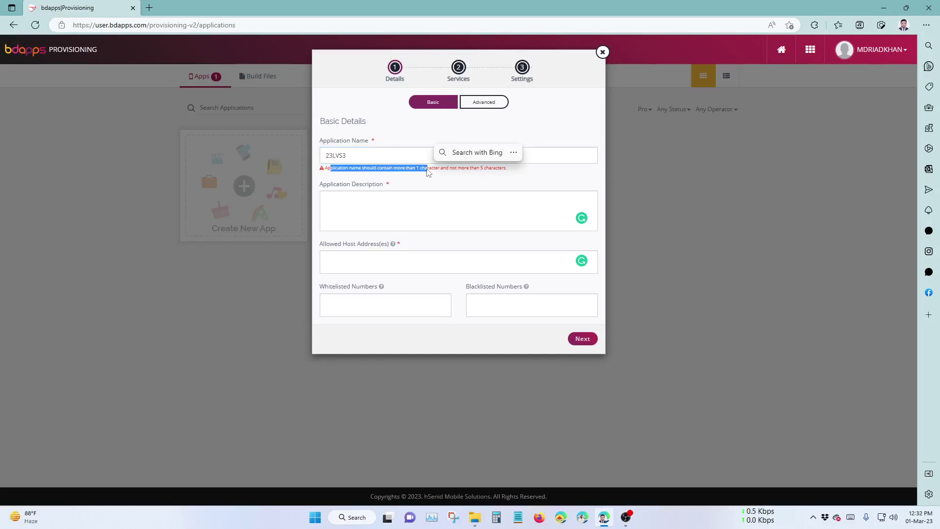
pyautogui.click(359, 158)
pyautogui.press('BackSpace')
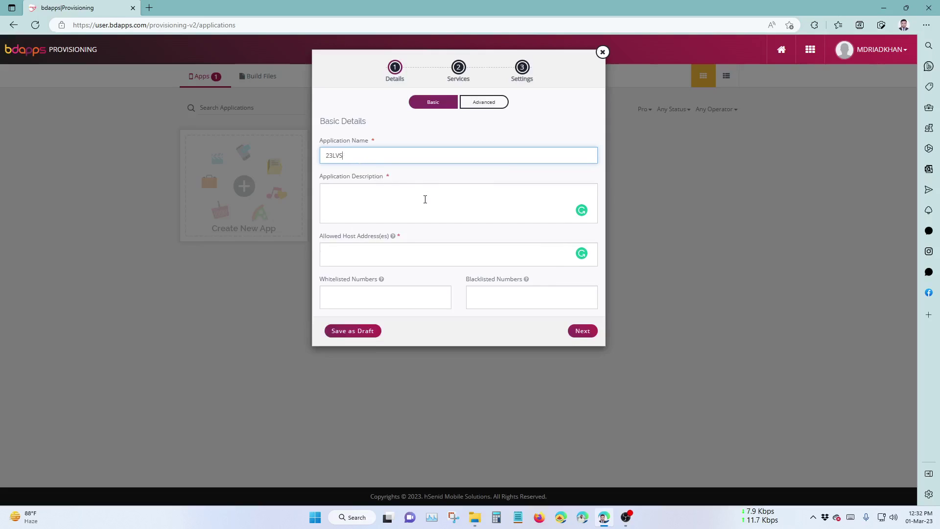
# Type a description saying the app sends daily love SMS content to subscribers.
pyautogui.click(425, 200)
pyautogui.write('This ')
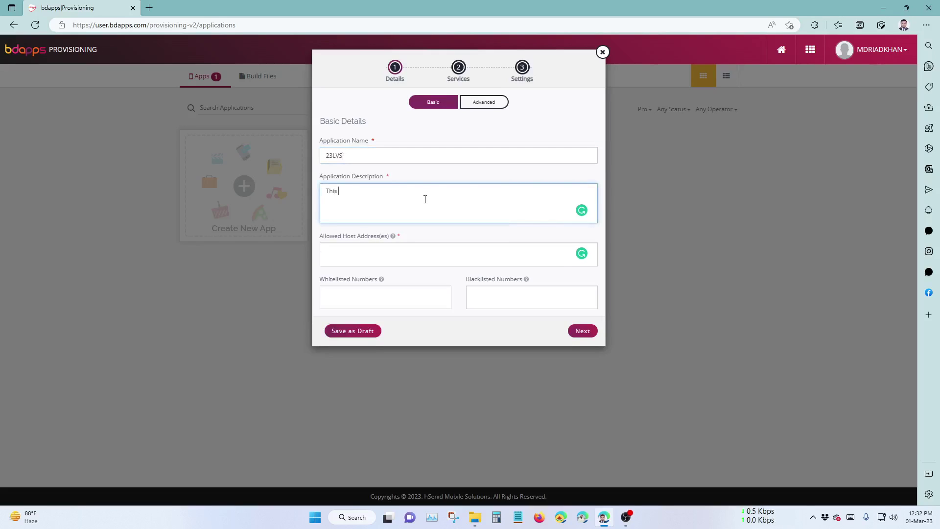
pyautogui.write('applicatio')
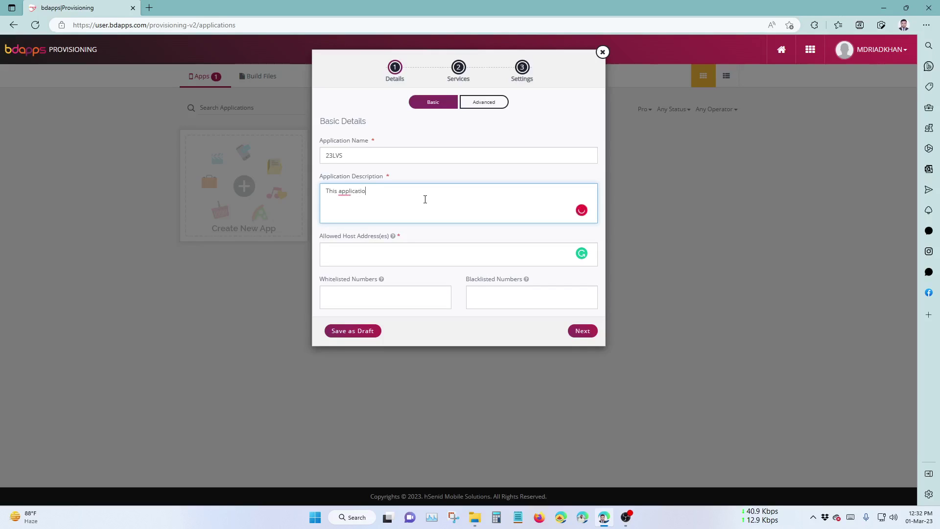
pyautogui.write('n will pro')
pyautogui.write('vide')
pyautogui.write('daily opn')
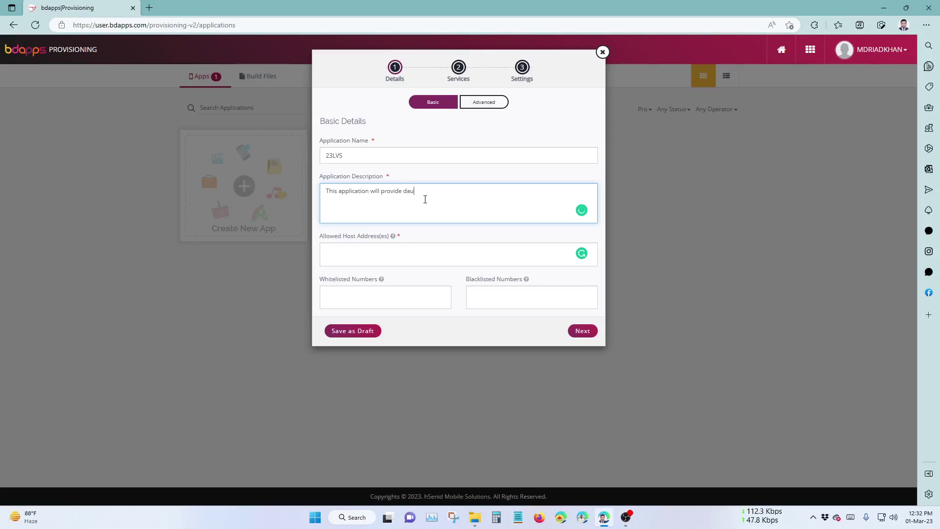
pyautogui.press('BackSpace')
pyautogui.press('BackSpace')
pyautogui.write('ne love sms content to the ')
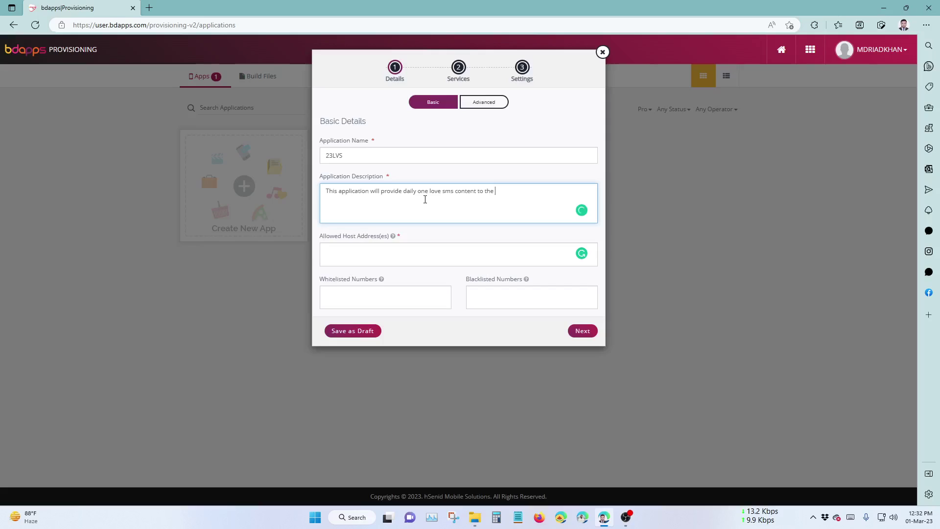
pyautogui.write('subscribers. By subscri')
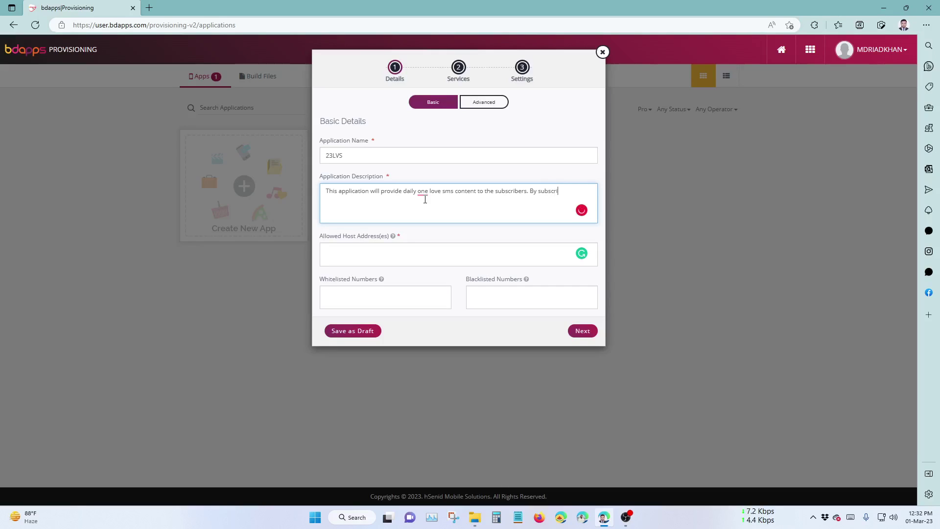
pyautogui.write('bing this app')
pyautogui.press('BackSpace')
pyautogui.write(', user ')
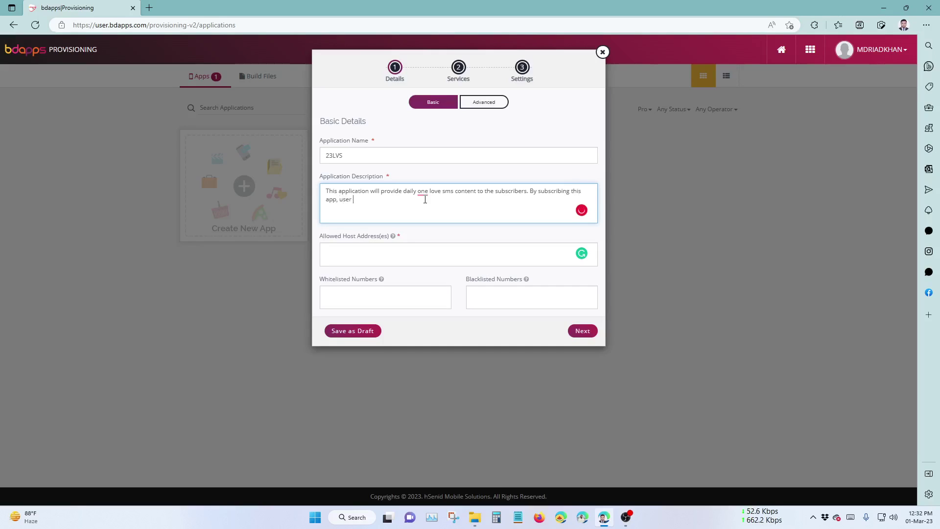
pyautogui.write('will know')
pyautogui.write('how to')
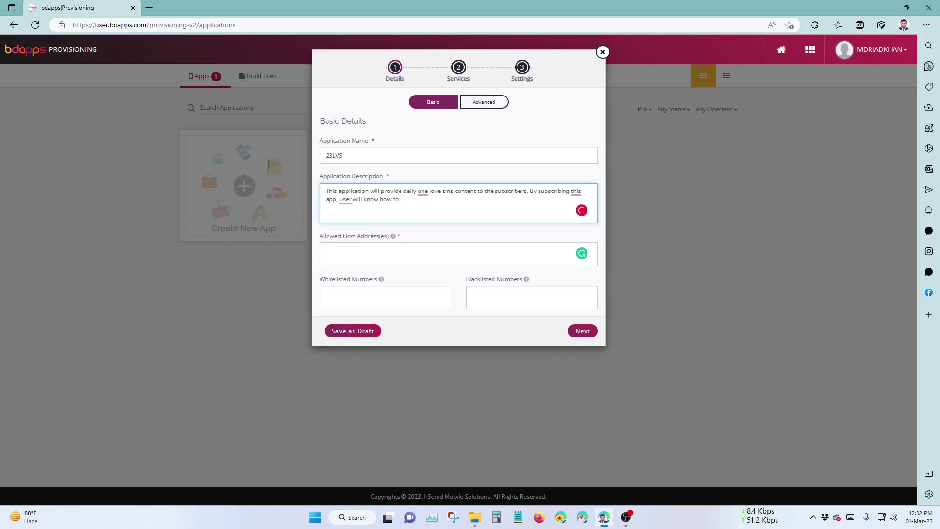
pyautogui.write(' make good relationship wi')
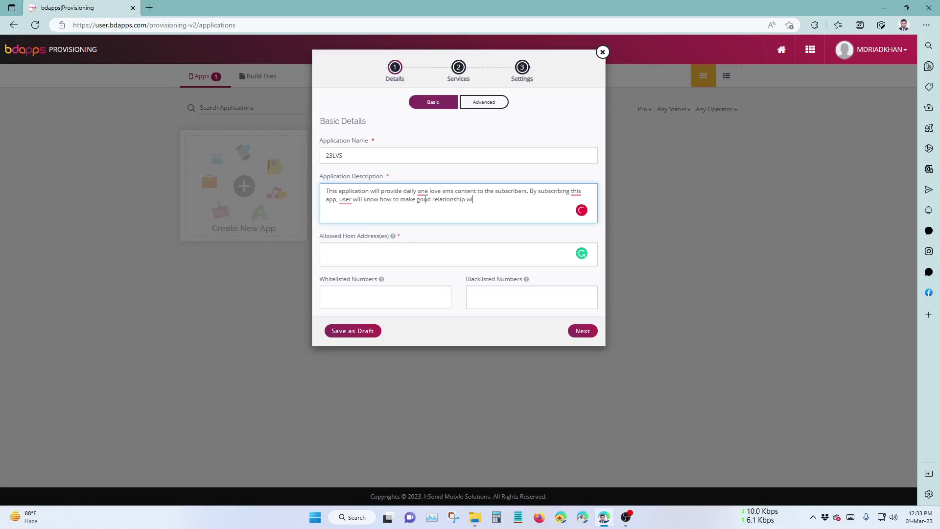
pyautogui.write('th the')
pyautogui.write('ir love sperson.')
# Apply grammar fixes (users, relationships, to this, loved) and end the description with a period.
pyautogui.click(345, 199)
pyautogui.click(355, 221)
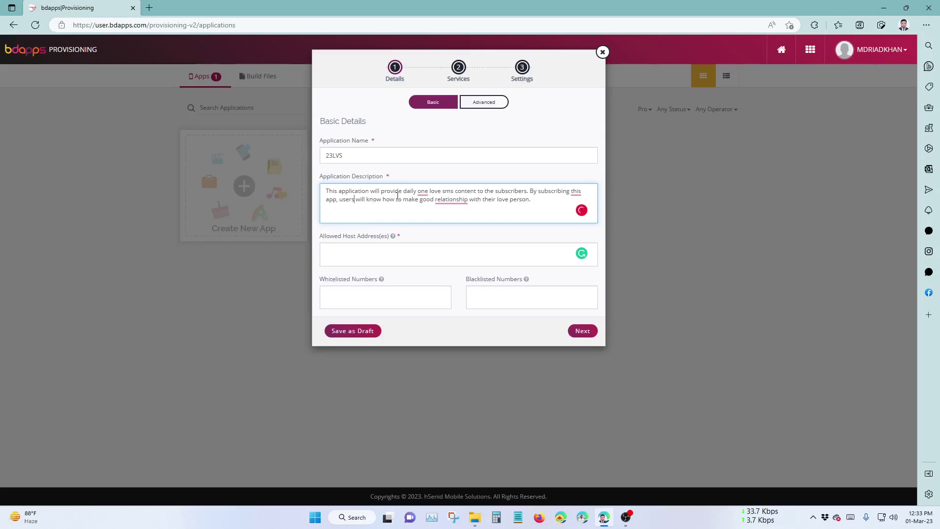
pyautogui.click(423, 191)
pyautogui.click(434, 224)
pyautogui.click(438, 199)
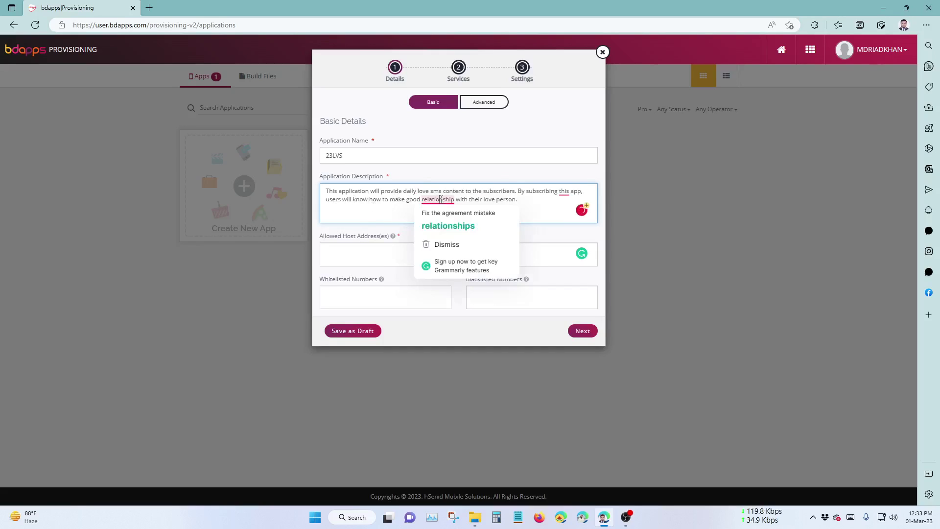
pyautogui.click(444, 224)
pyautogui.click(564, 192)
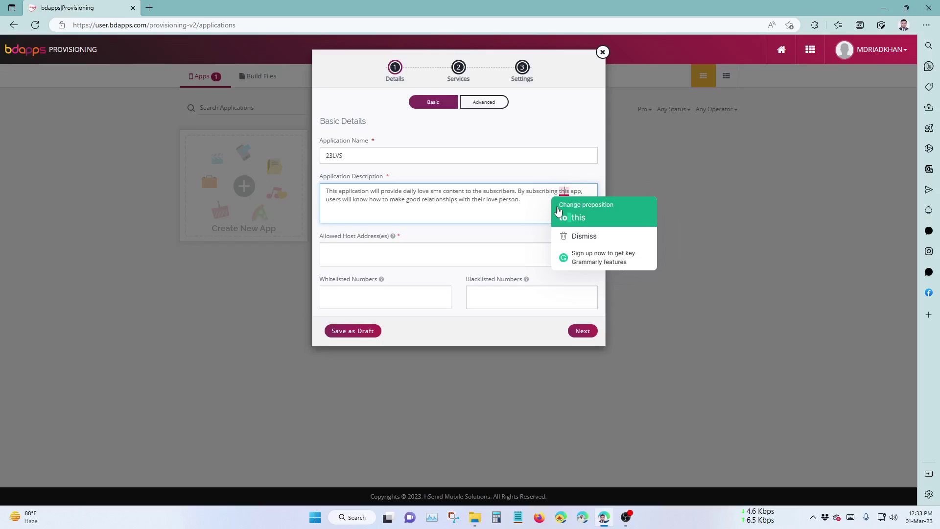
pyautogui.click(562, 219)
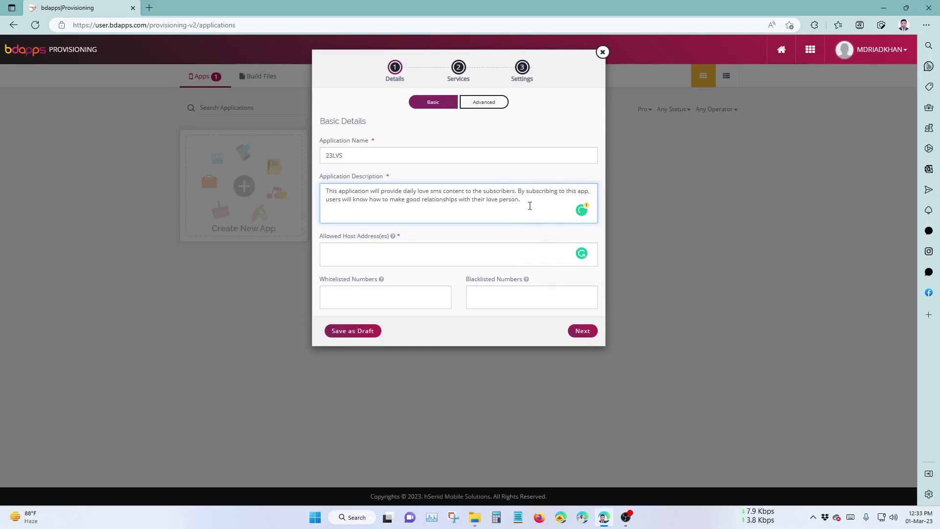
pyautogui.moveTo(530, 206); pyautogui.dragTo(361, 204)
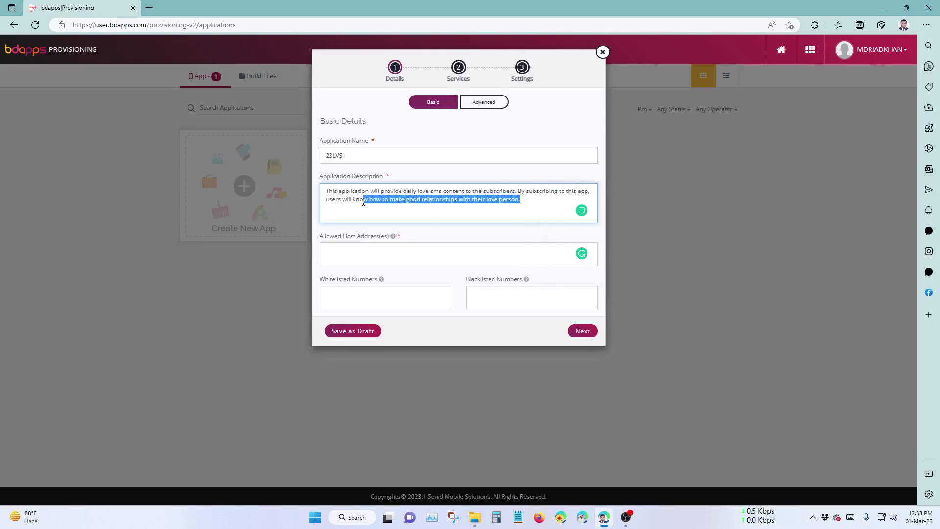
pyautogui.click(377, 202)
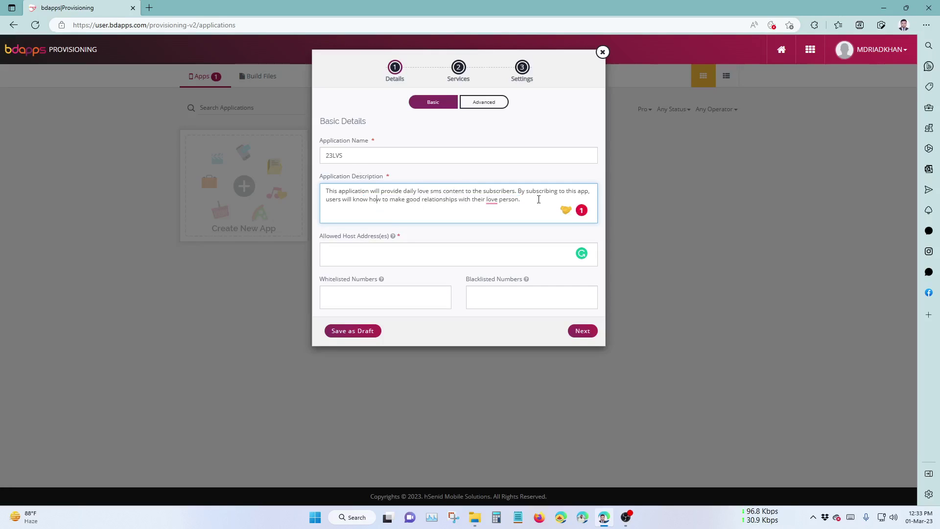
pyautogui.moveTo(489, 202)
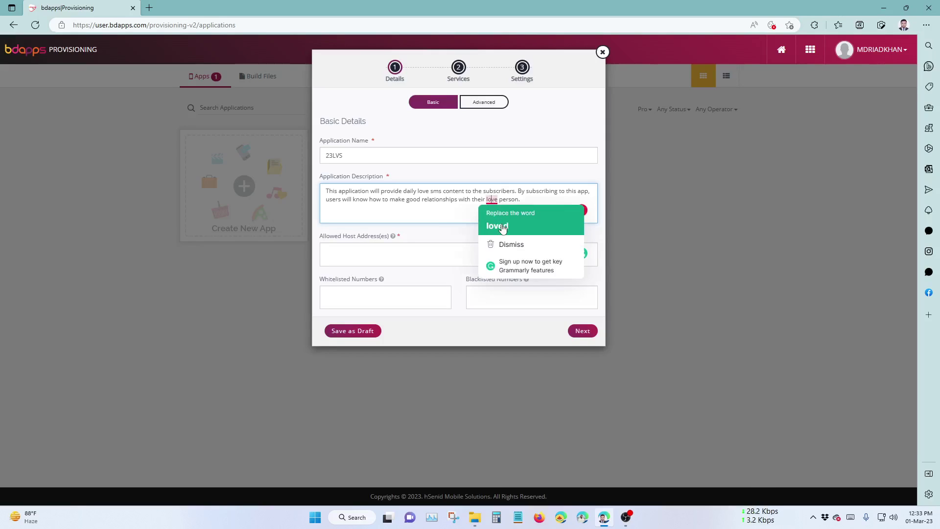
pyautogui.click(502, 227)
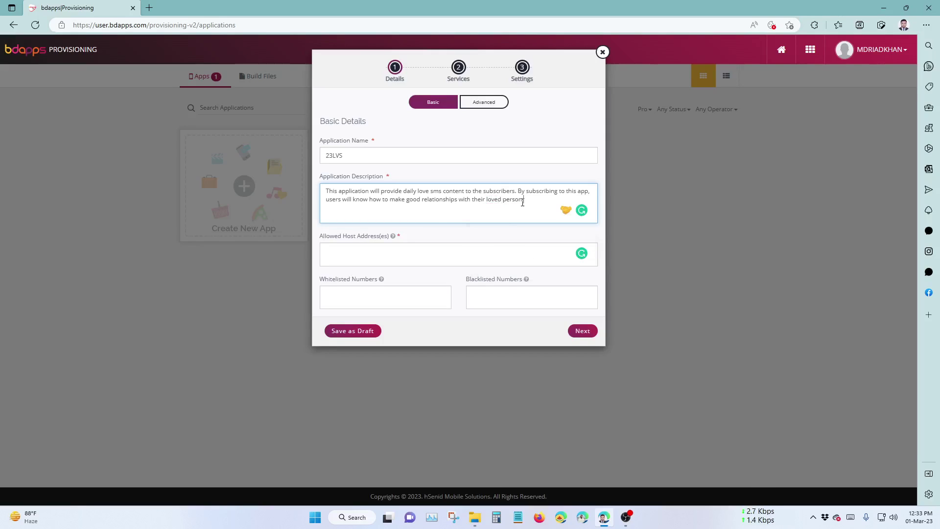
pyautogui.write('.')
pyautogui.click(414, 254)
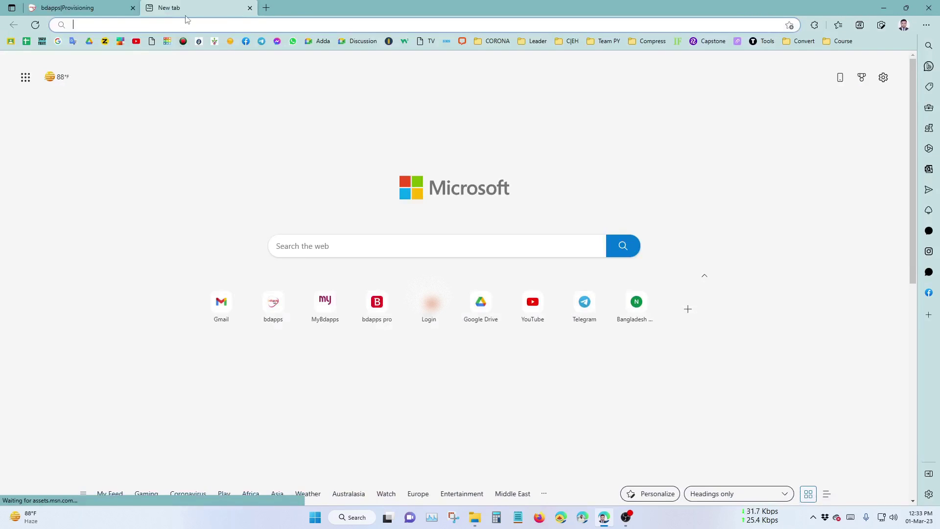
pyautogui.click(149, 7)
# Copy 103.108.140.219 from the bdapps GitHub README into Allowed Host Address(es).
pyautogui.write('git')
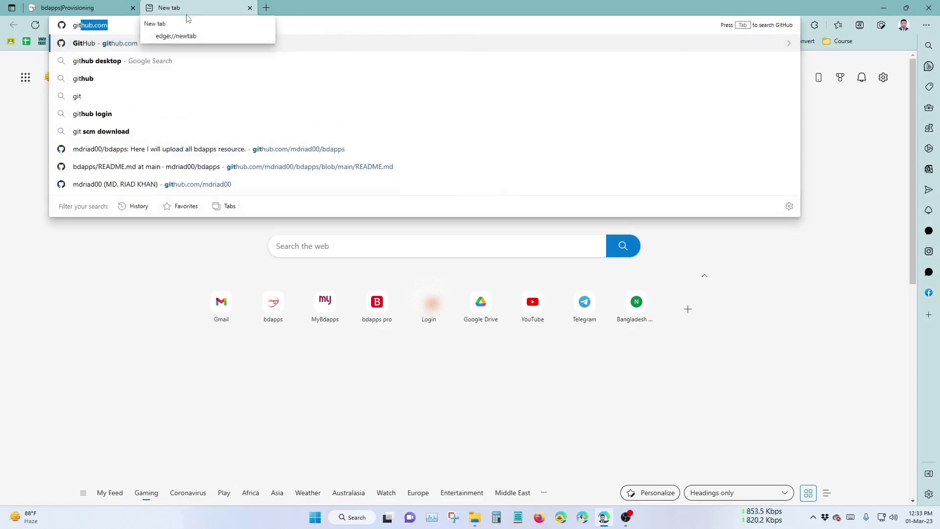
pyautogui.press('Return')
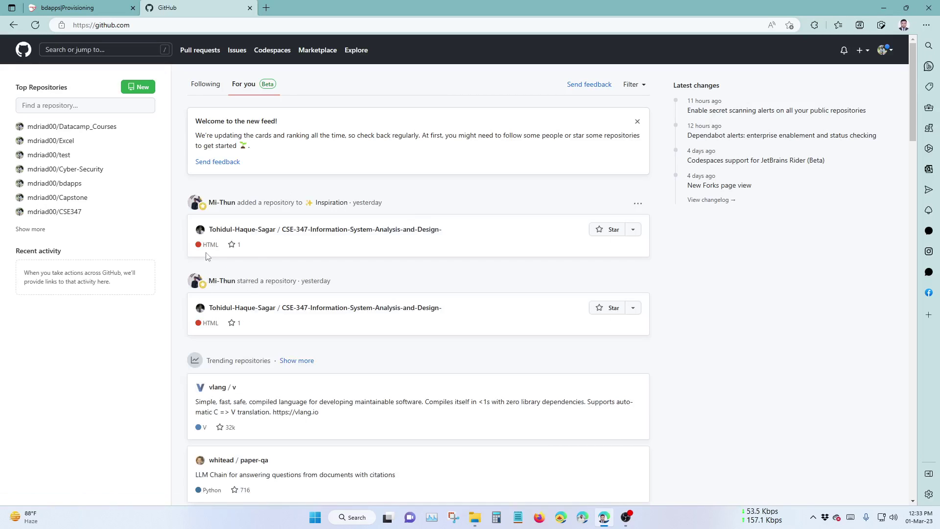
pyautogui.click(45, 184)
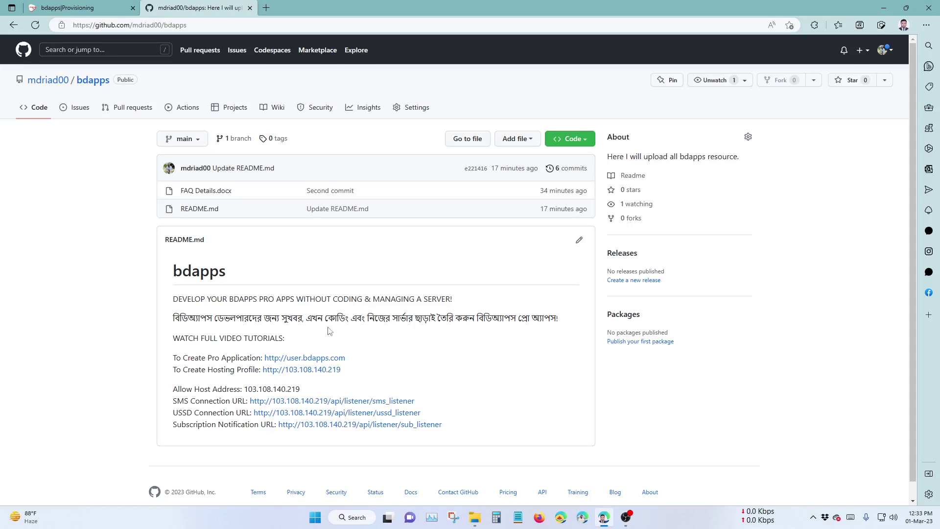
pyautogui.scroll(-1, 235, 378)
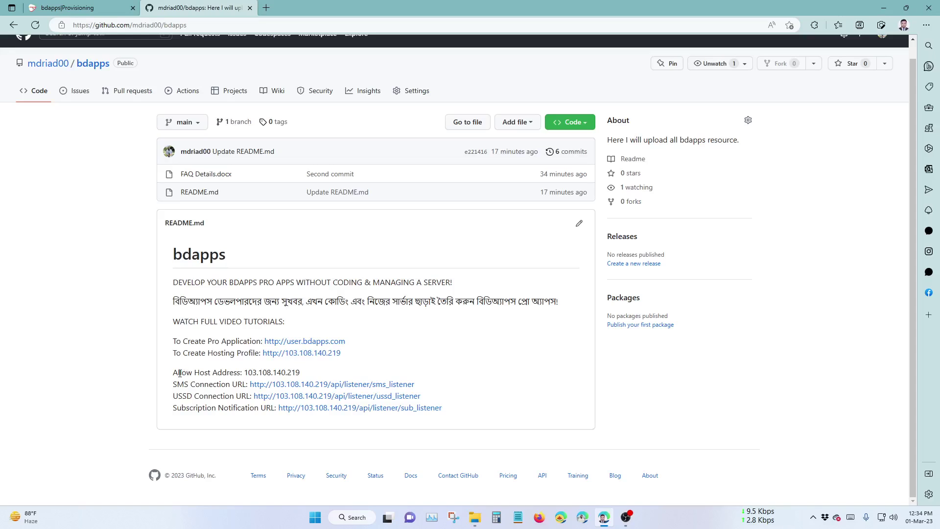
pyautogui.moveTo(179, 373); pyautogui.dragTo(244, 372)
pyautogui.hotkey('ctrl', 'c')
pyautogui.rightClick(250, 372)
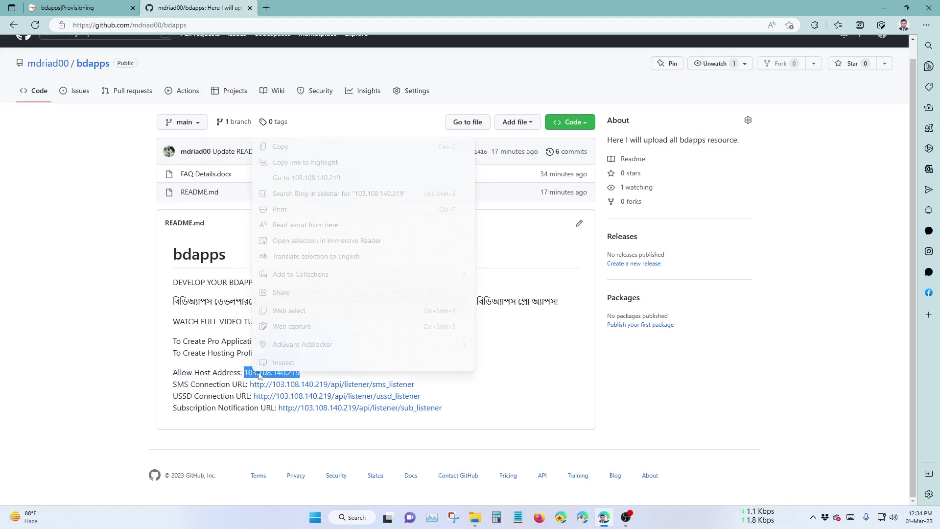
pyautogui.click(285, 148)
pyautogui.click(83, 7)
pyautogui.hotkey('ctrl', 'v')
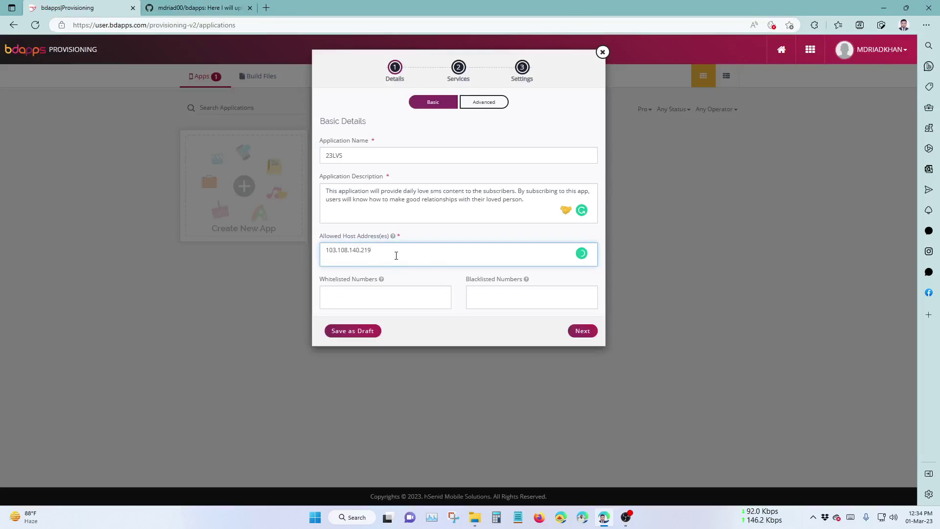
pyautogui.click(413, 294)
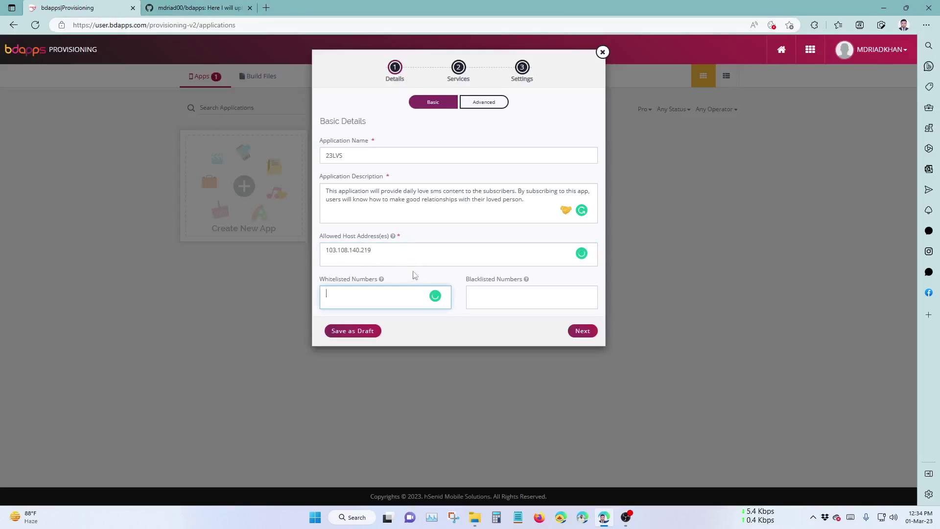
pyautogui.click(396, 246)
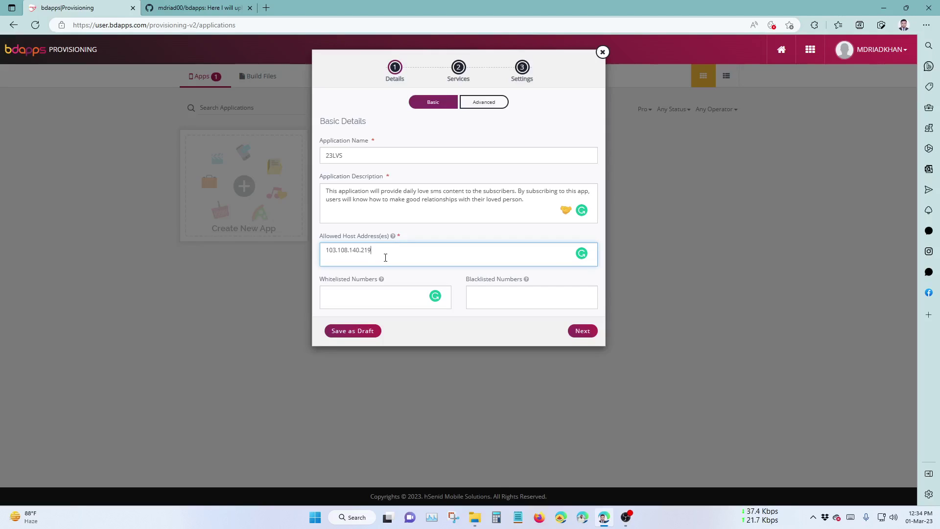
pyautogui.moveTo(387, 252); pyautogui.dragTo(324, 250)
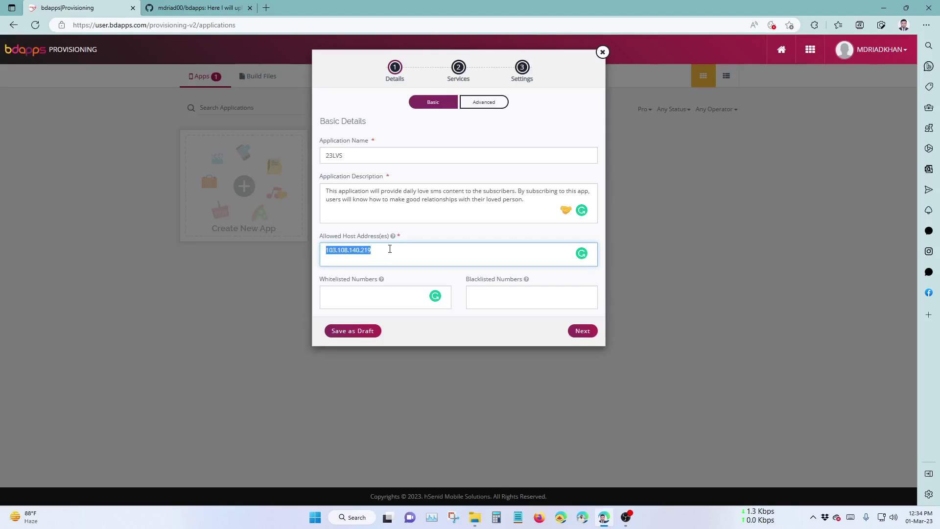
pyautogui.click(389, 249)
pyautogui.click(392, 294)
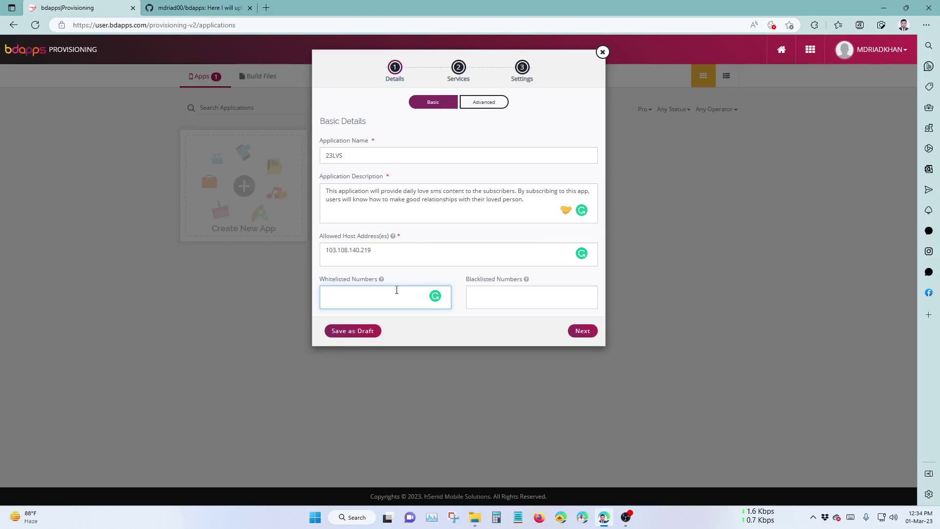
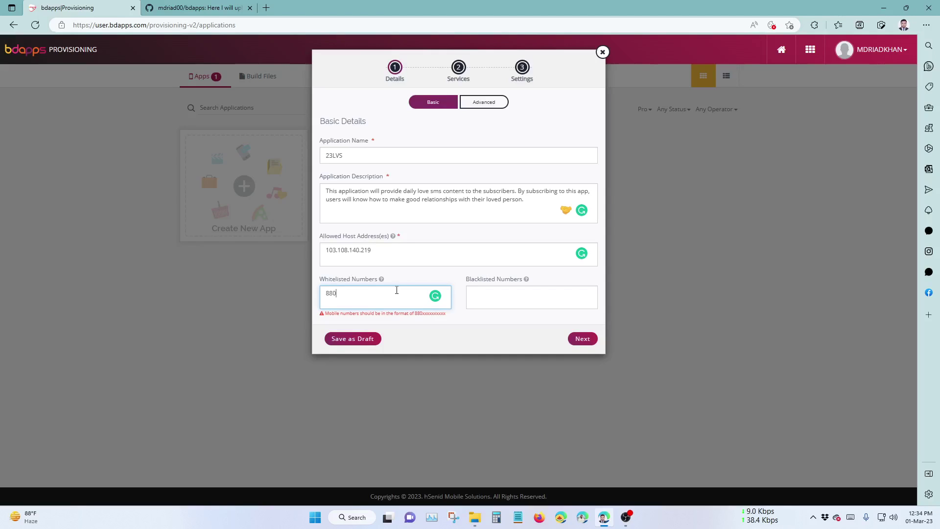
# Enter the test mobile number in Whitelisted Numbers and continue to Advanced Details.
pyautogui.moveTo(363, 314); pyautogui.dragTo(436, 314)
pyautogui.click(436, 314)
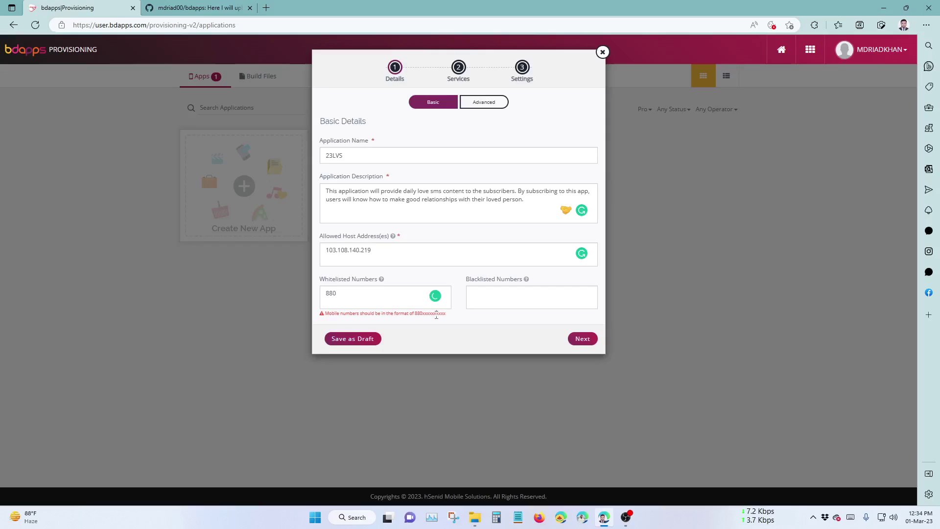
pyautogui.click(379, 295)
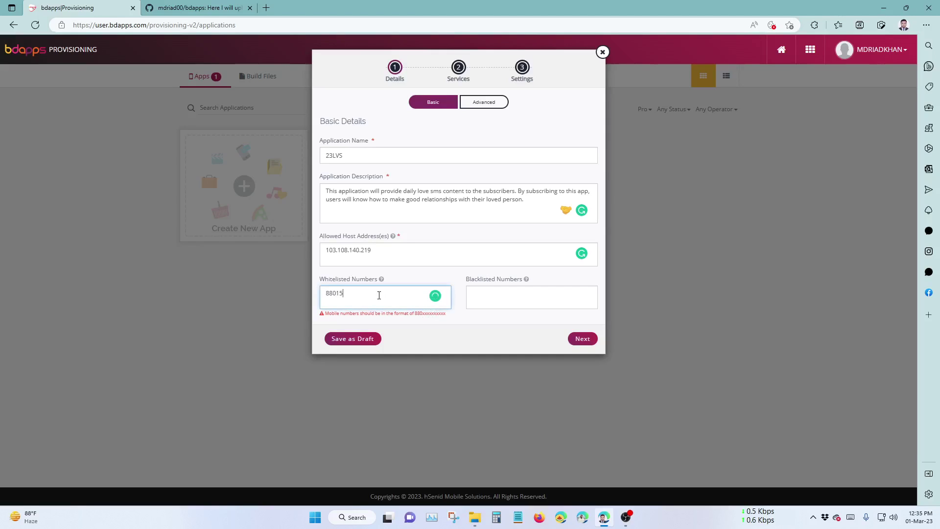
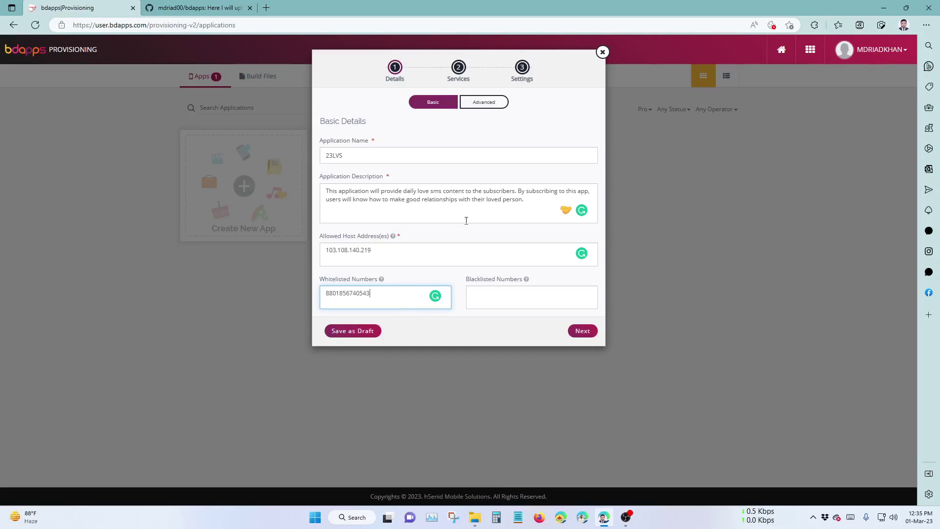
pyautogui.click(585, 331)
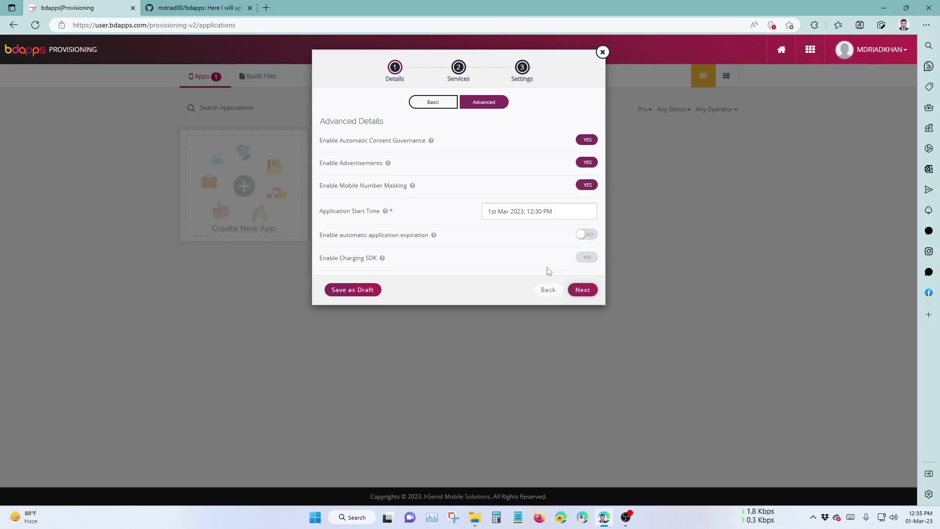
# Select the SMS, USSD and Subscription APIs and continue to SMS Common Configuration.
pyautogui.click(581, 292)
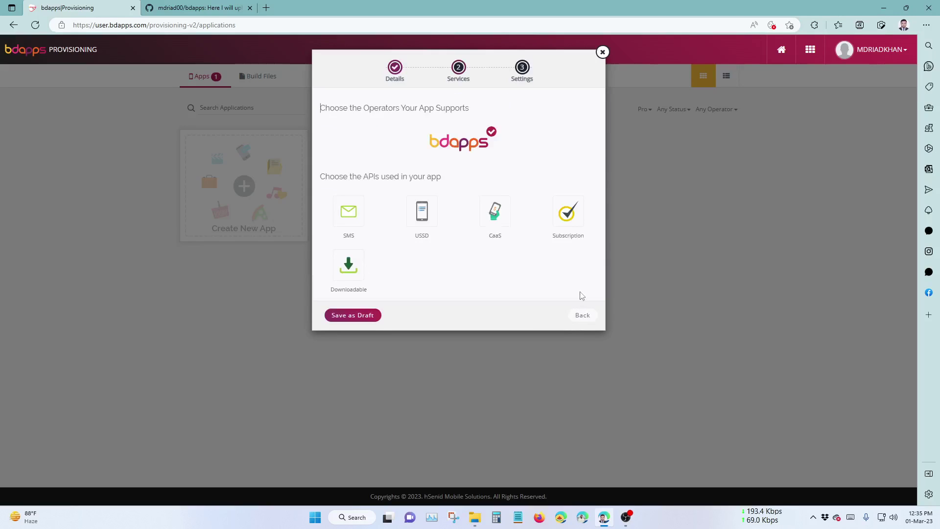
pyautogui.click(348, 211)
pyautogui.click(421, 211)
pyautogui.click(572, 220)
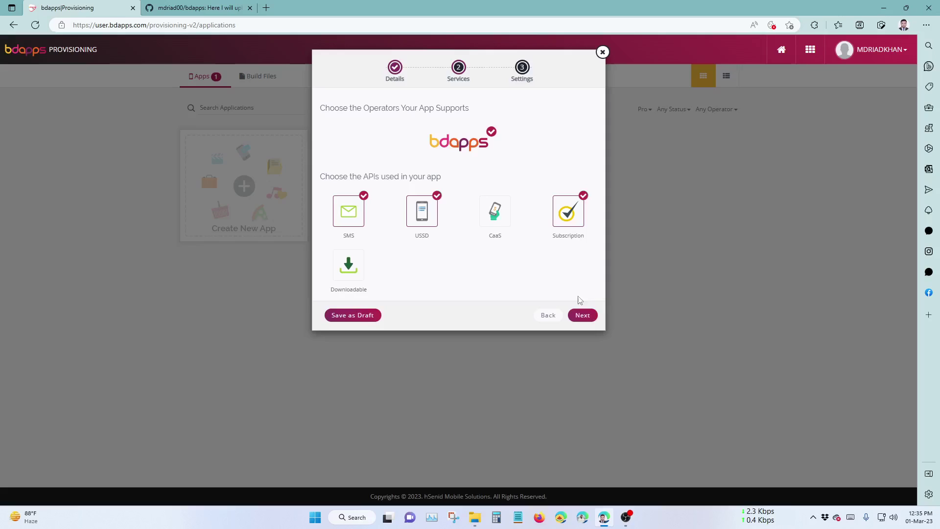
pyautogui.click(587, 315)
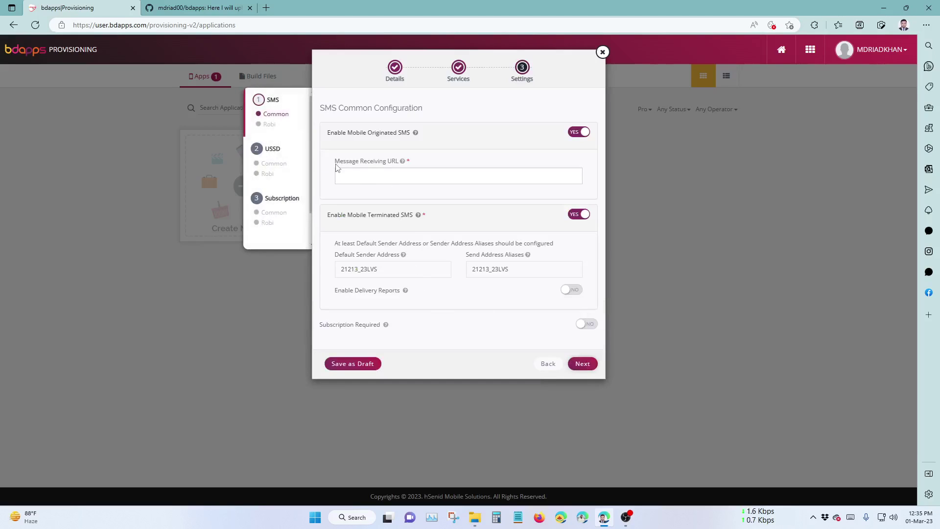
pyautogui.moveTo(337, 166); pyautogui.dragTo(400, 162)
pyautogui.click(385, 167)
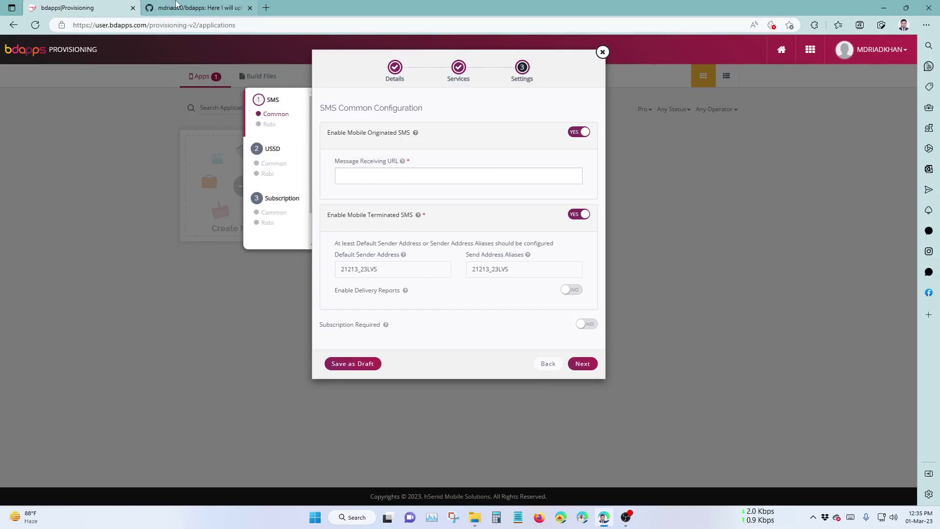
pyautogui.click(165, 6)
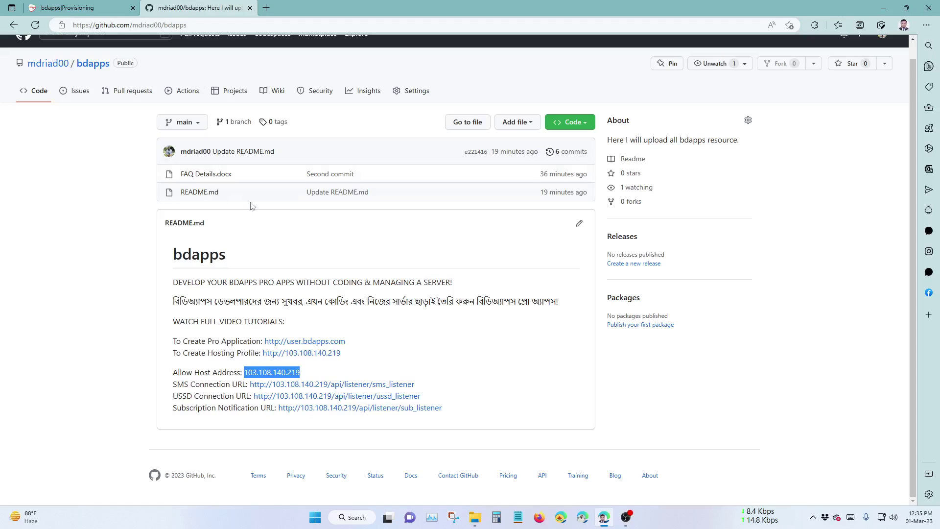
pyautogui.click(218, 384)
pyautogui.rightClick(297, 387)
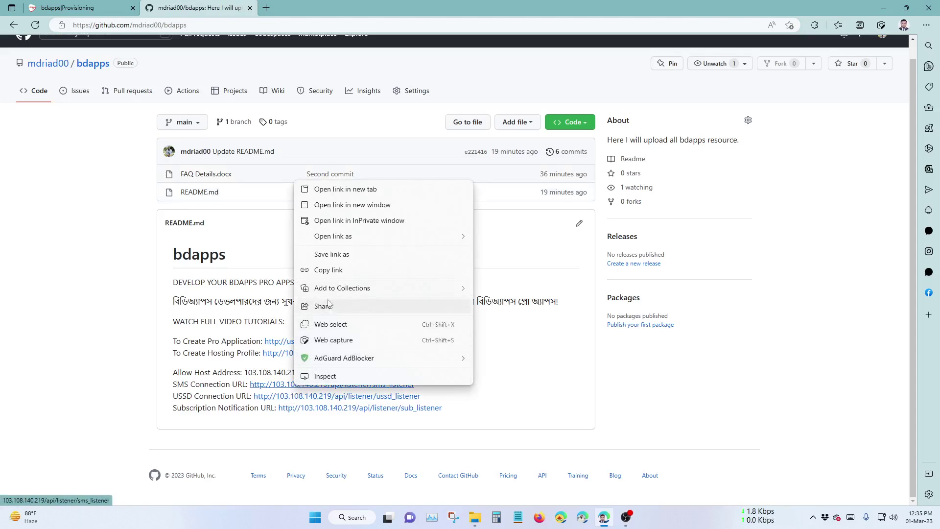
pyautogui.click(328, 270)
pyautogui.click(98, 7)
pyautogui.click(371, 174)
pyautogui.hotkey('ctrl', 'v')
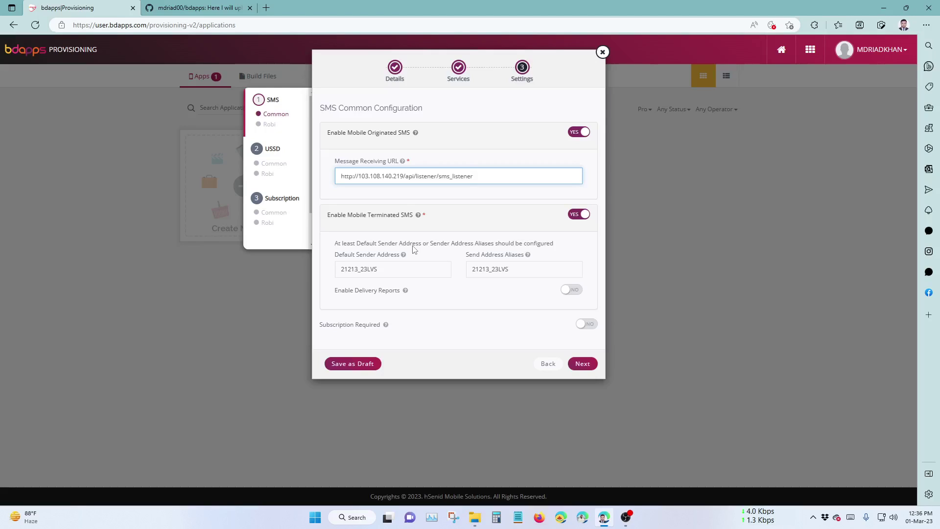
# Set the Robi SMS keyword to lowercase 23lvs for short code 21213.
pyautogui.click(583, 364)
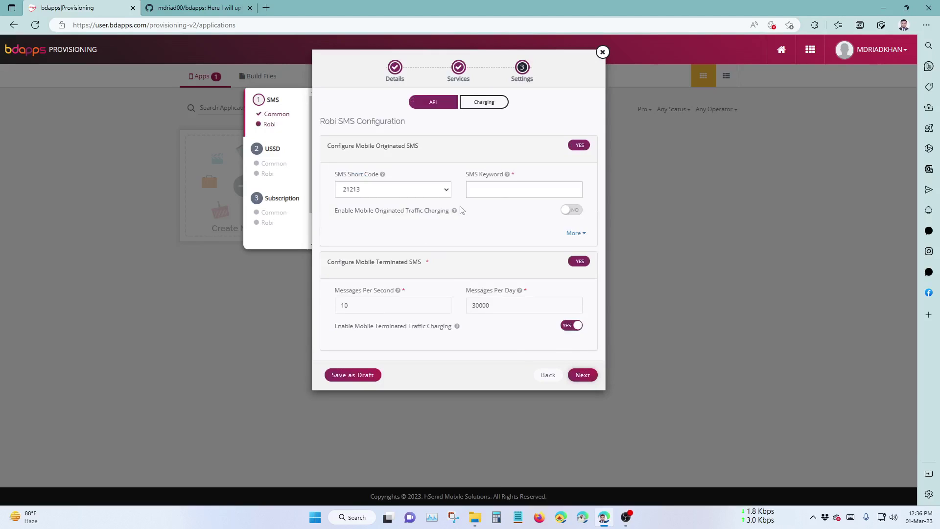
pyautogui.click(495, 194)
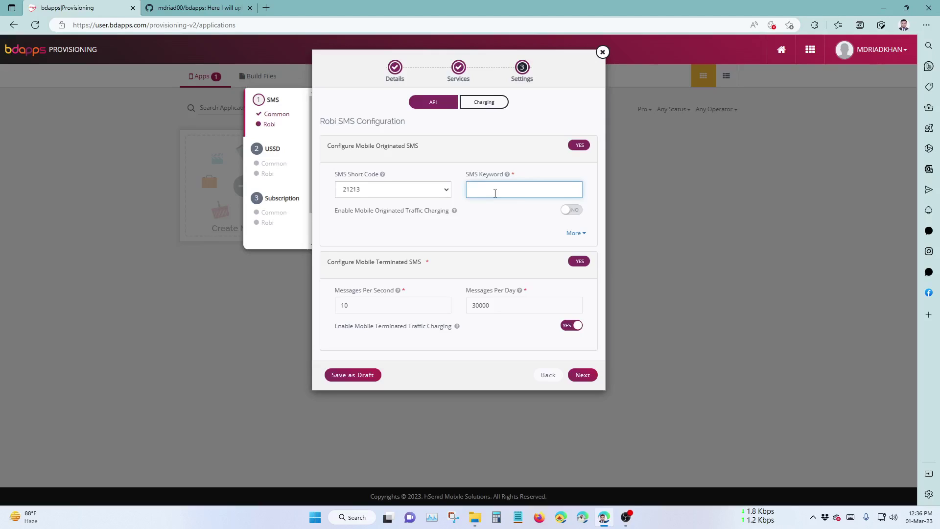
pyautogui.write('23LVS')
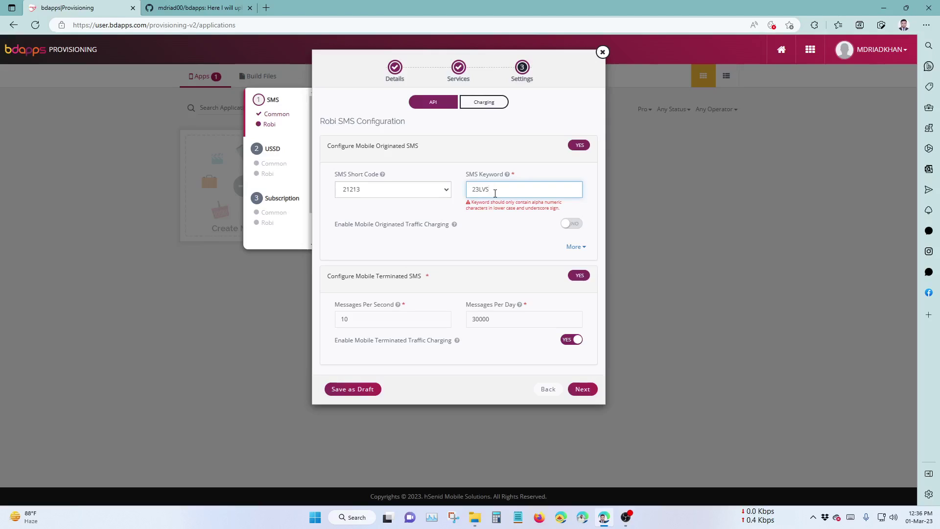
pyautogui.press('BackSpace')
pyautogui.press('BackSpace')
pyautogui.write('lvs')
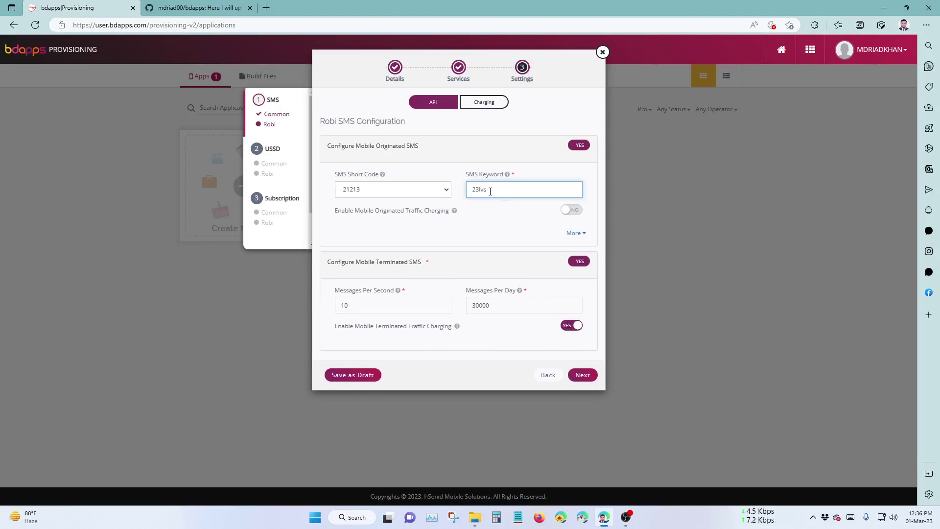
# Step back through the wizard to the Advanced Details page.
pyautogui.click(548, 376)
pyautogui.click(547, 369)
pyautogui.click(553, 322)
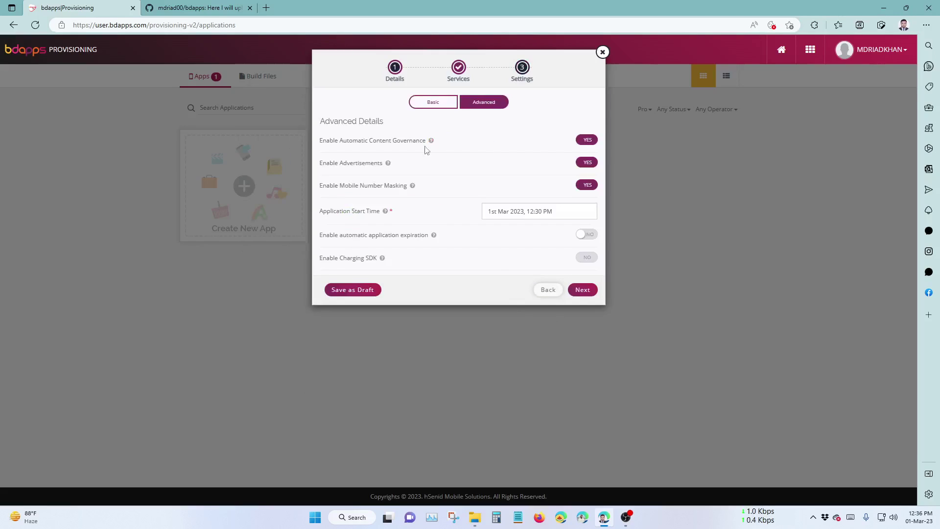
# Go back to the Basic tab and add a second mobile number to Whitelisted Numbers.
pyautogui.click(543, 291)
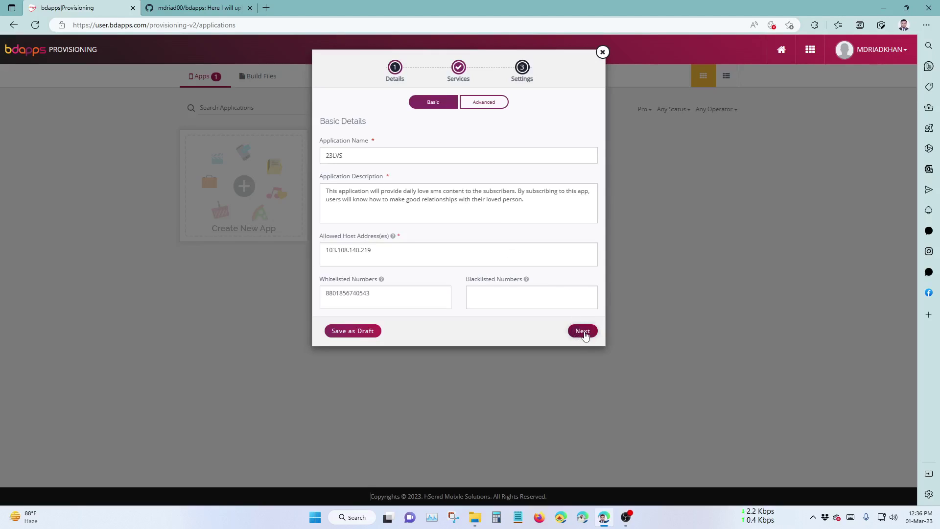
pyautogui.click(396, 294)
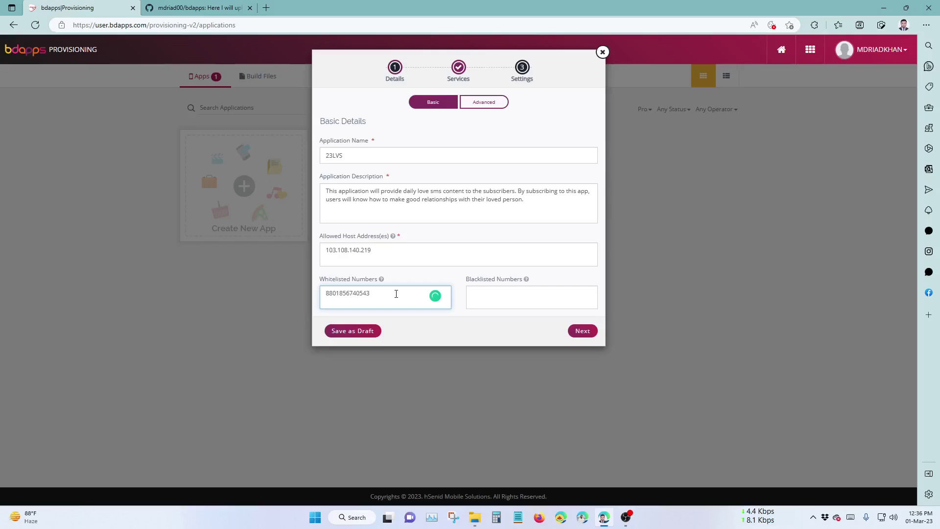
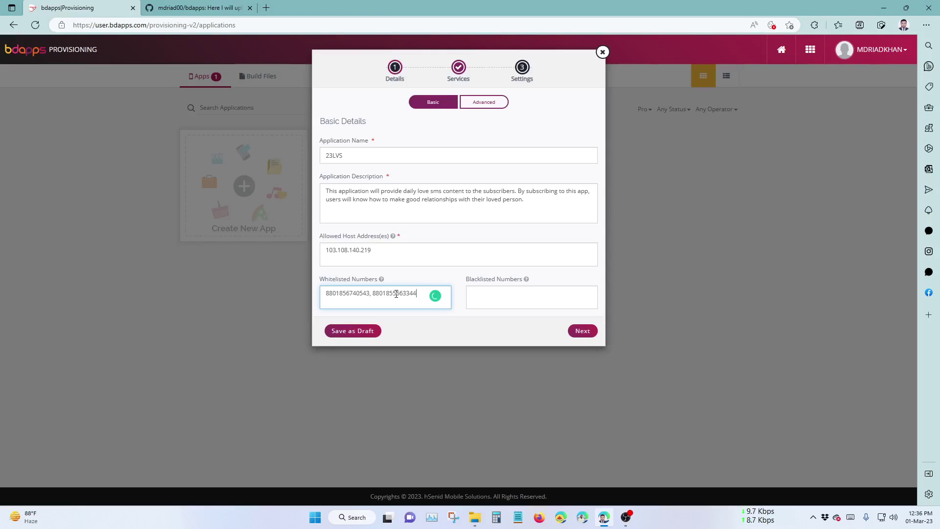
pyautogui.click(580, 331)
# Step through to Robi SMS Configuration and check the SMS keyword 23lvs.
pyautogui.click(581, 289)
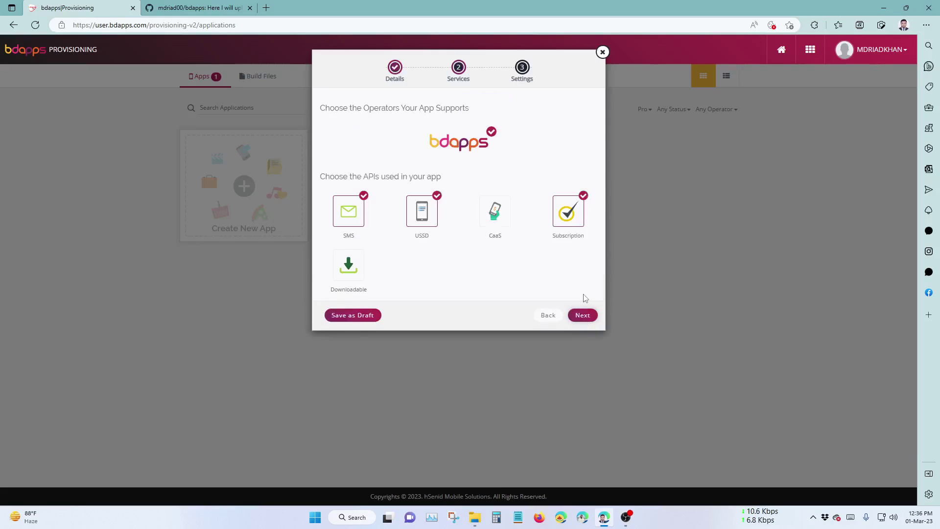
pyautogui.click(581, 314)
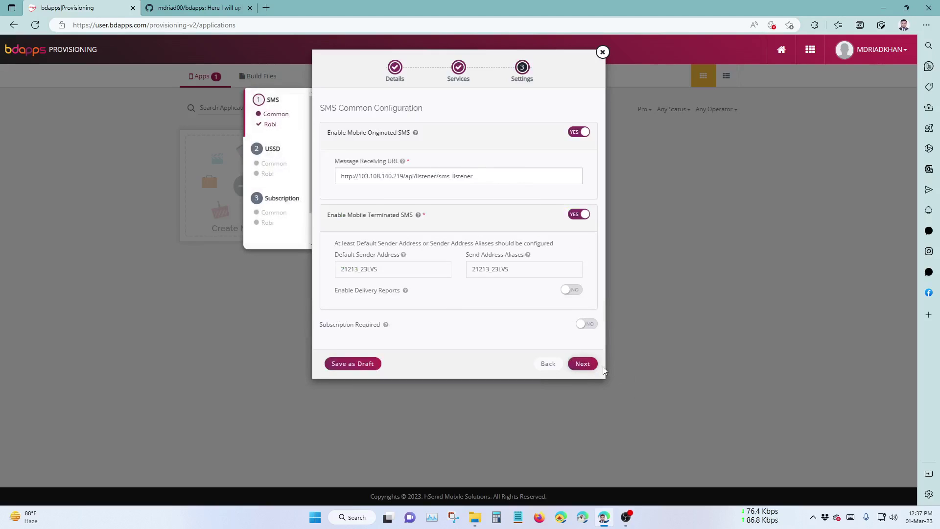
pyautogui.click(582, 363)
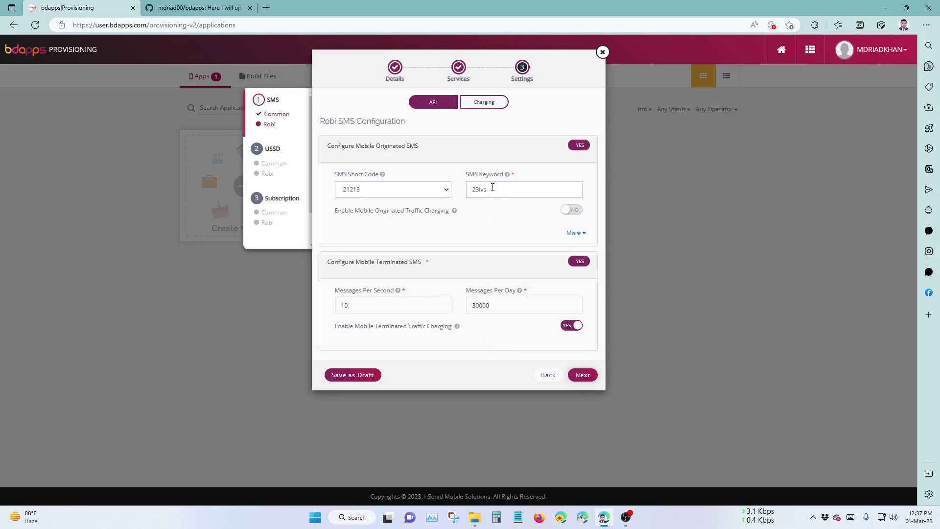
pyautogui.click(507, 194)
pyautogui.moveTo(507, 194); pyautogui.dragTo(471, 190)
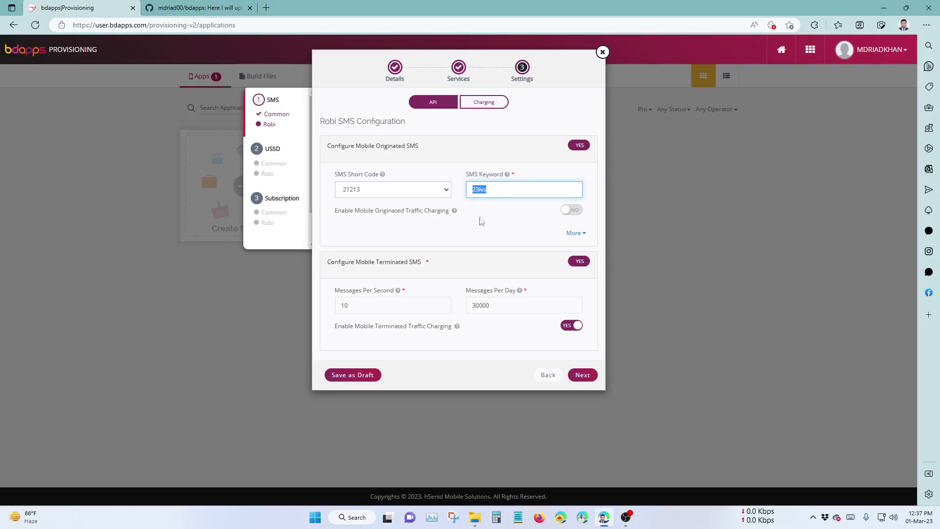
pyautogui.click(538, 180)
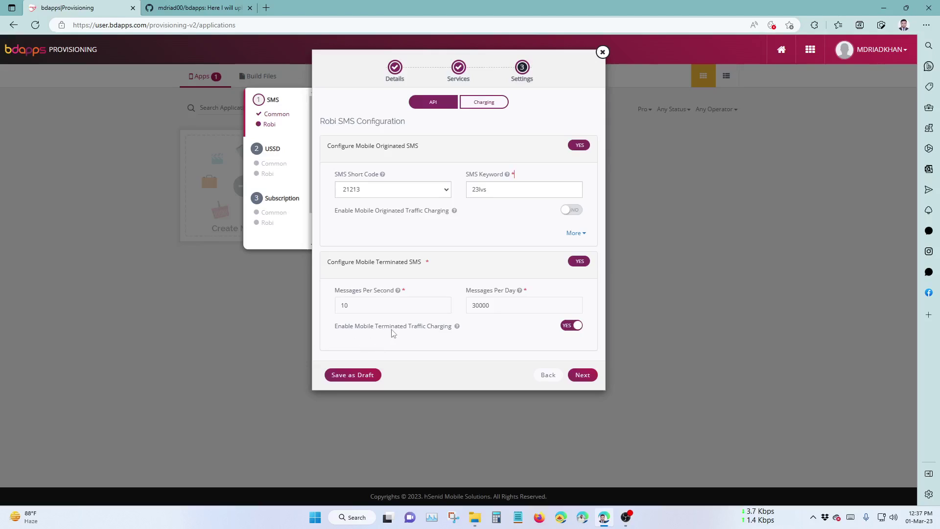
# Set Enable Mobile Terminated Traffic Charging to NO for Robi SMS and continue.
pyautogui.click(572, 325)
pyautogui.scroll(-1, 577, 328)
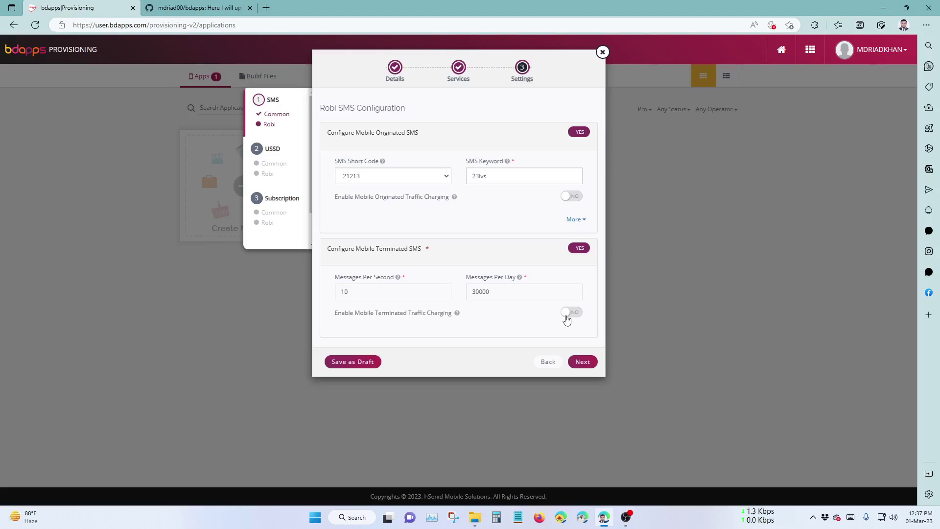
pyautogui.click(583, 362)
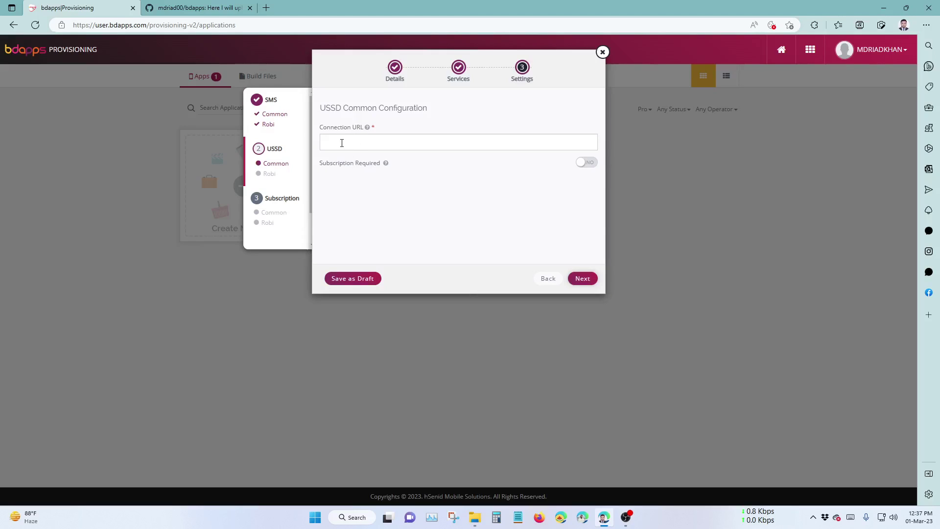
pyautogui.click(180, 6)
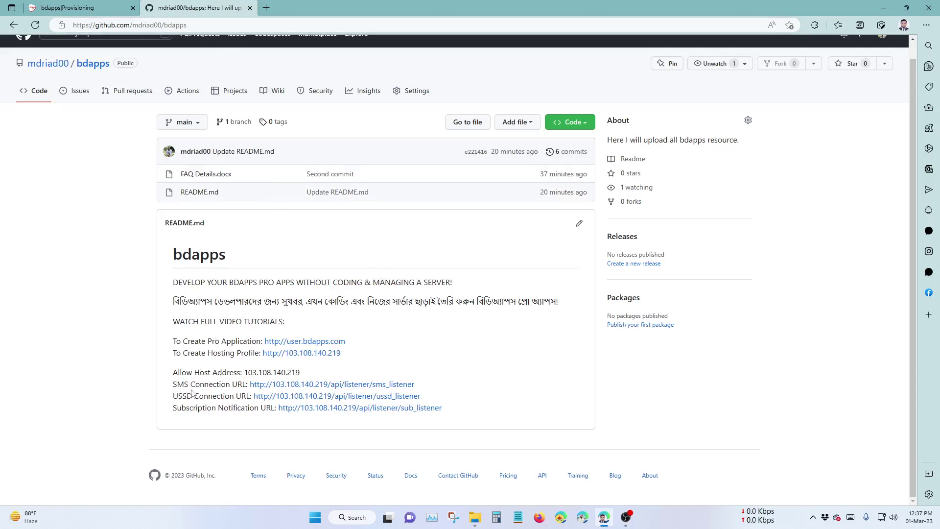
pyautogui.click(81, 7)
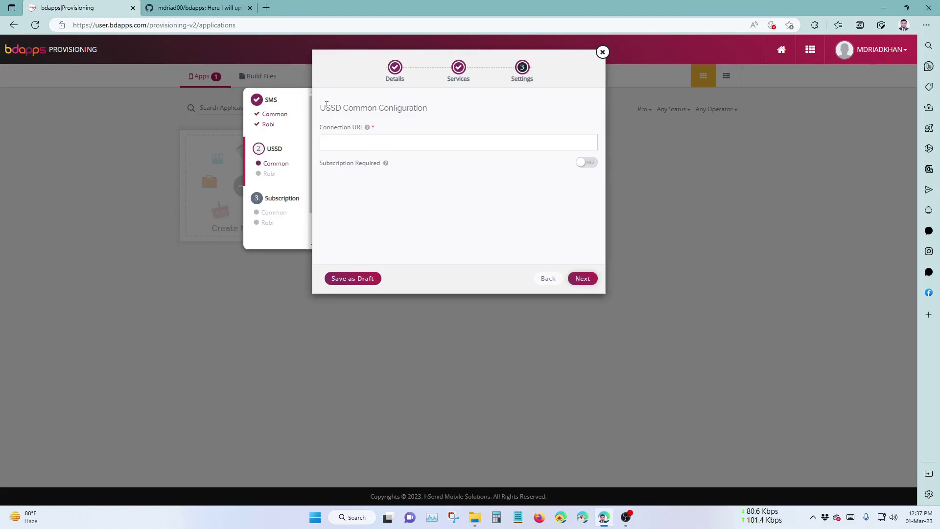
pyautogui.moveTo(327, 105); pyautogui.dragTo(404, 108)
pyautogui.hotkey('ctrl', 'Tab')
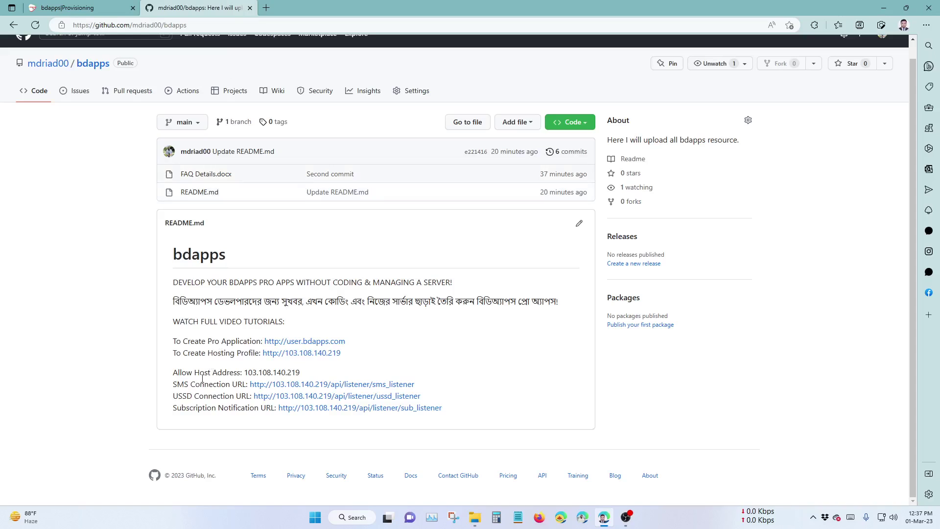
pyautogui.rightClick(324, 396)
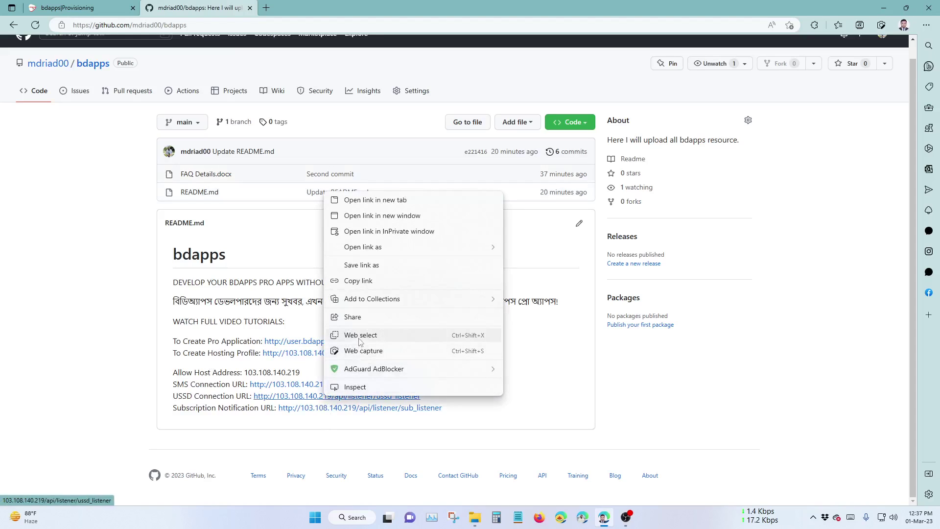
pyautogui.click(358, 280)
pyautogui.hotkey('ctrl', 'Tab')
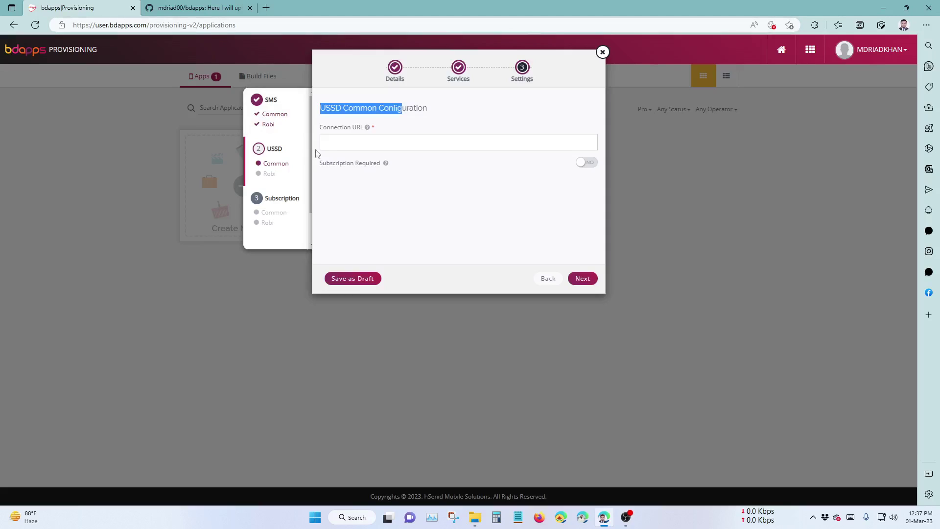
pyautogui.click(323, 146)
pyautogui.hotkey('ctrl', 'v')
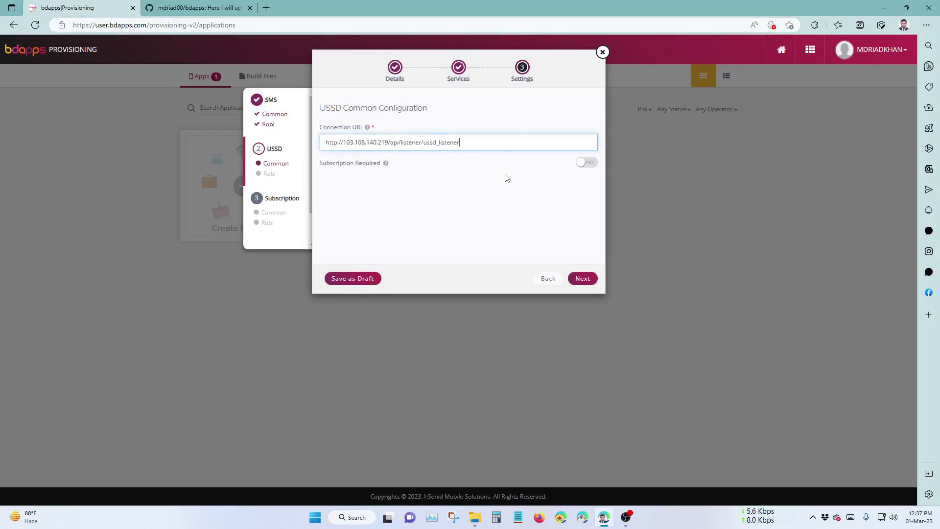
# Leave Subscription Required at NO and continue to the Robi USSD settings.
pyautogui.click(586, 164)
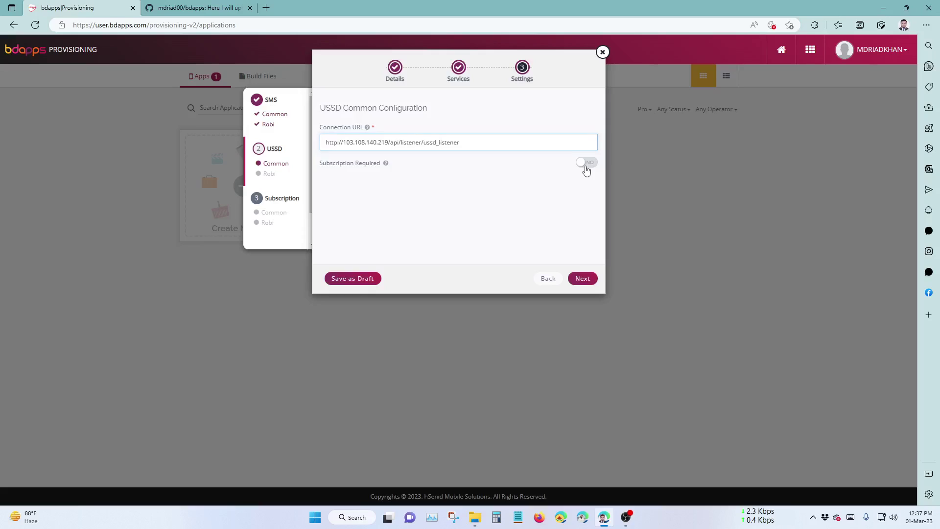
pyautogui.click(585, 164)
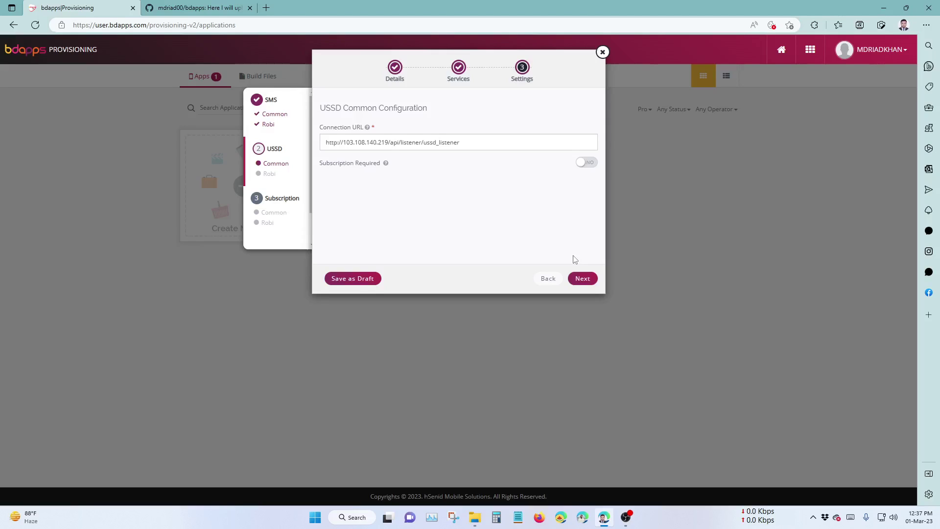
pyautogui.click(582, 280)
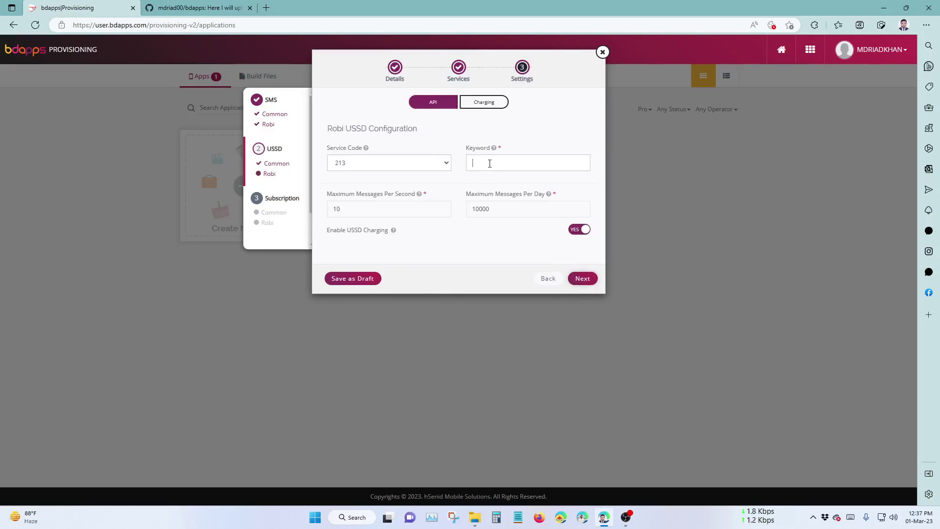
# Try USSD keywords 4545, 65836 and 1111, clearing each one that isn't accepted.
pyautogui.click(490, 164)
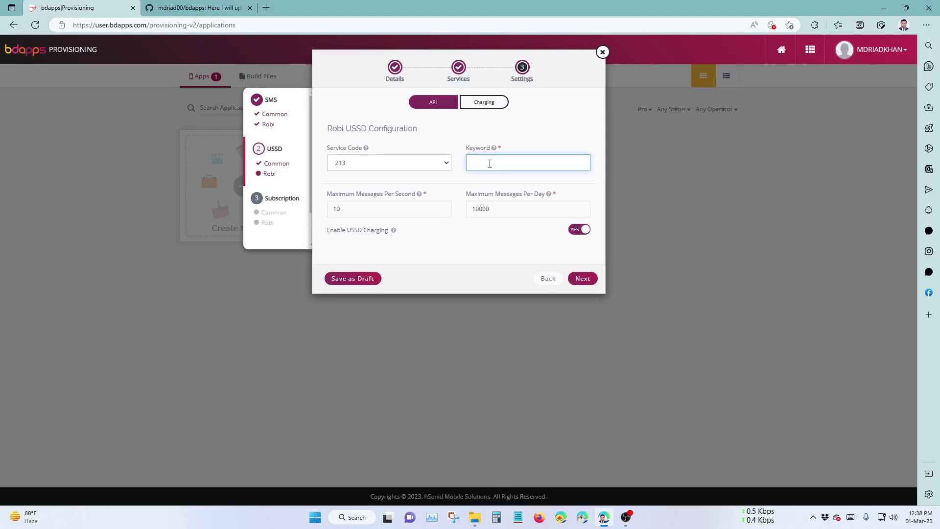
pyautogui.write('4545')
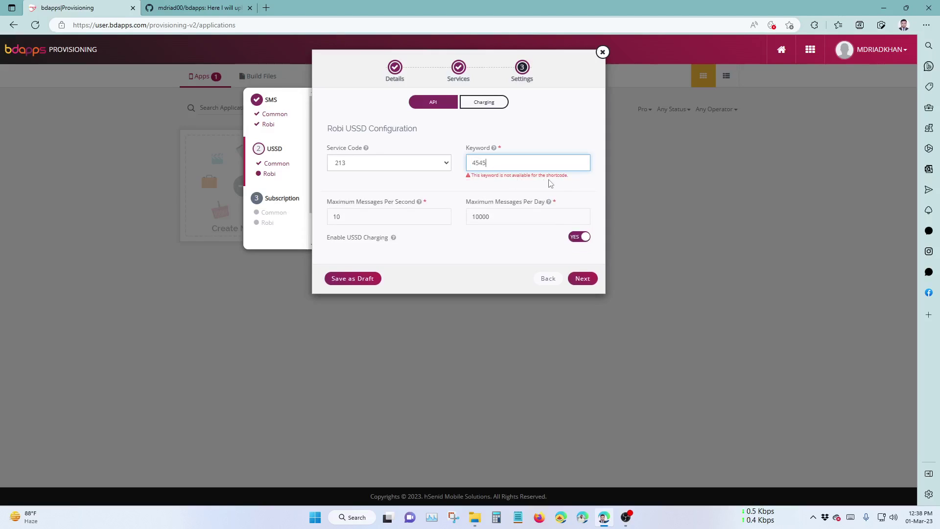
pyautogui.press('BackSpace')
pyautogui.press('BackSpace')
pyautogui.press('BackSpace')
pyautogui.press('BackSpace')
pyautogui.write('65836')
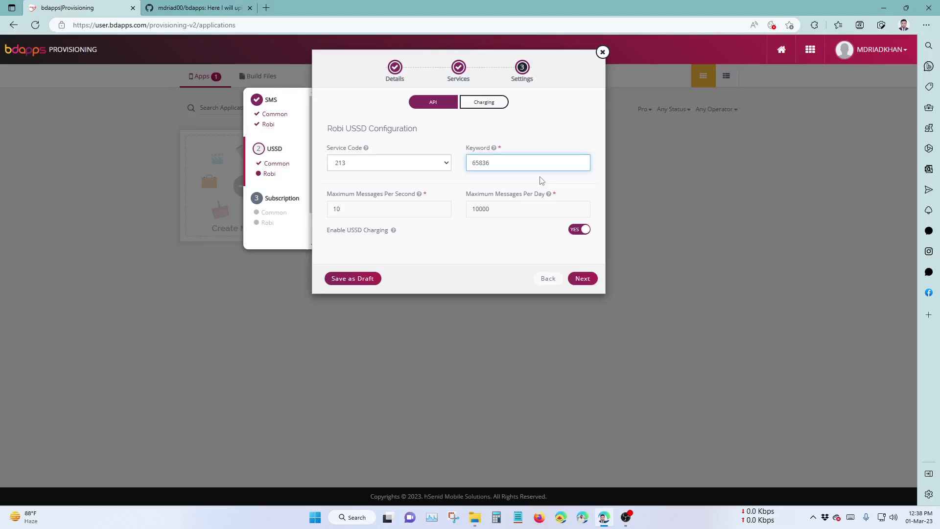
pyautogui.press('BackSpace')
pyautogui.press('BackSpace')
pyautogui.press('BackSpace')
pyautogui.press('BackSpace')
pyautogui.press('BackSpace')
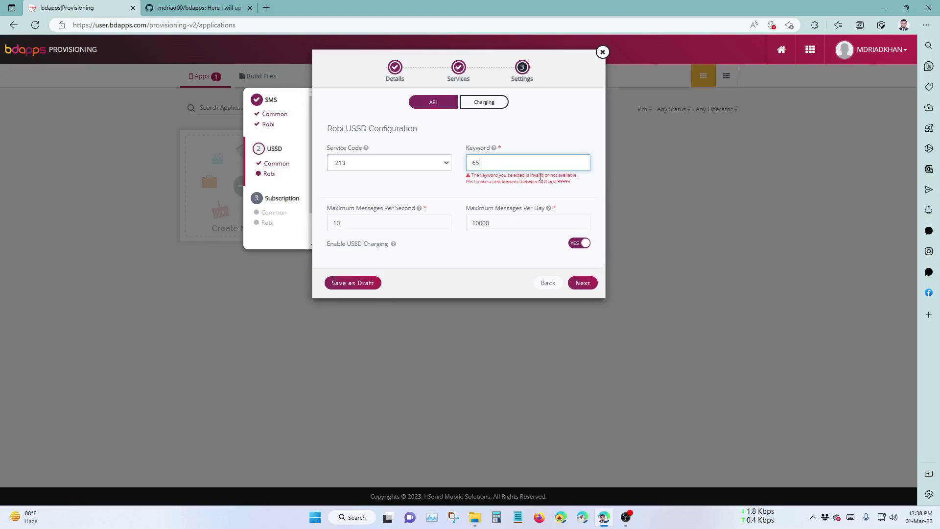
pyautogui.write('11111')
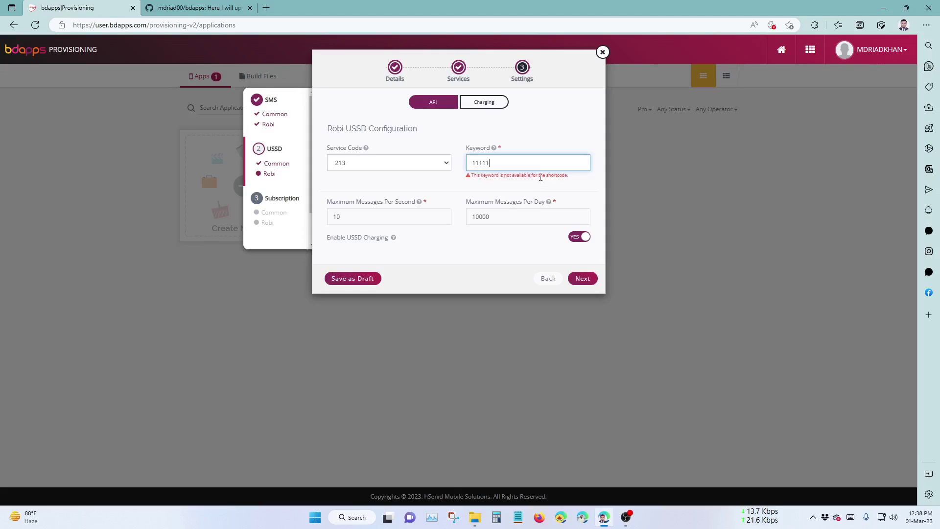
pyautogui.press('BackSpace')
pyautogui.press('BackSpace')
pyautogui.press('BackSpace')
pyautogui.press('BackSpace')
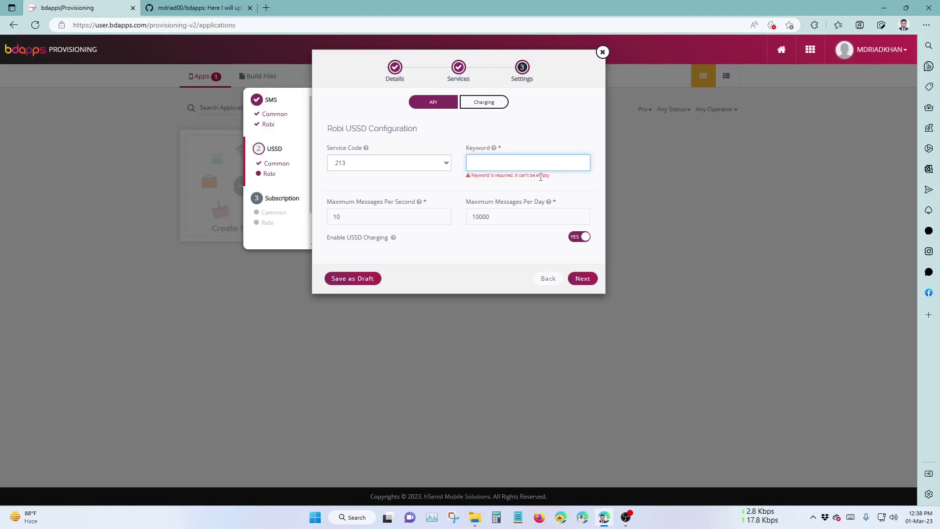
# Set the Robi USSD keyword to 1463 with USSD charging turned off.
pyautogui.write('1463')
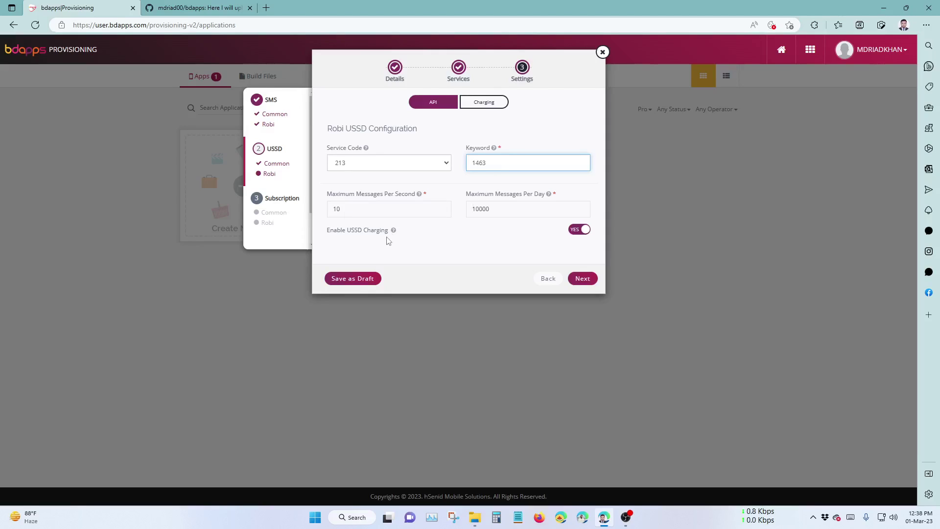
pyautogui.click(583, 230)
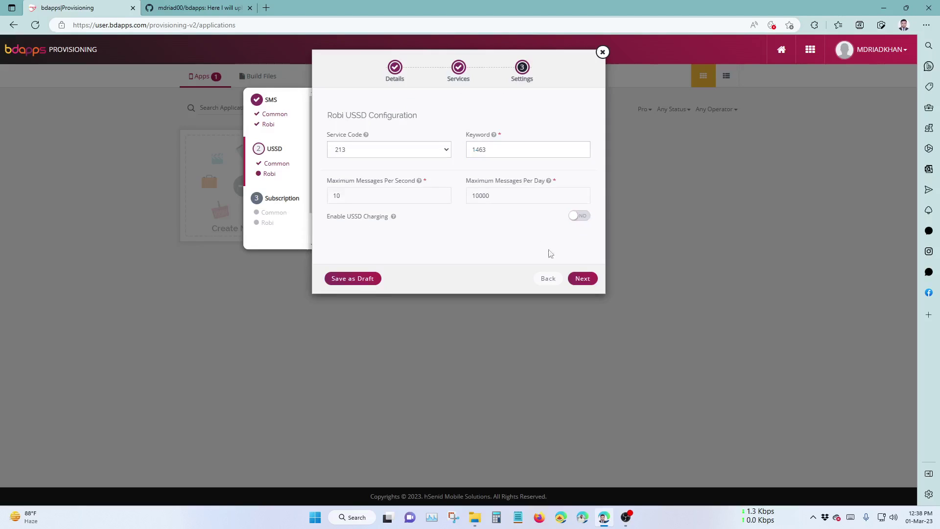
pyautogui.click(578, 278)
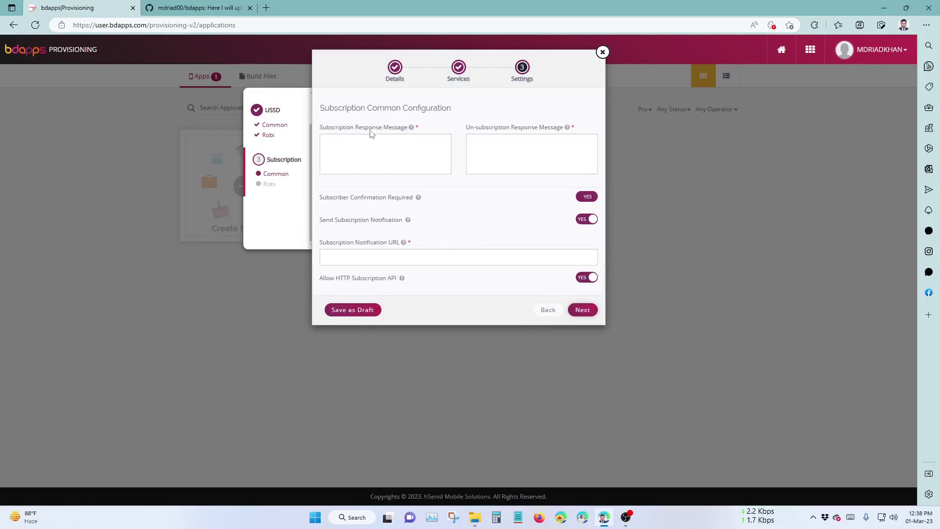
# Write the subscription response 'Thanks for subscribing. You will get an update soon.'.
pyautogui.click(399, 160)
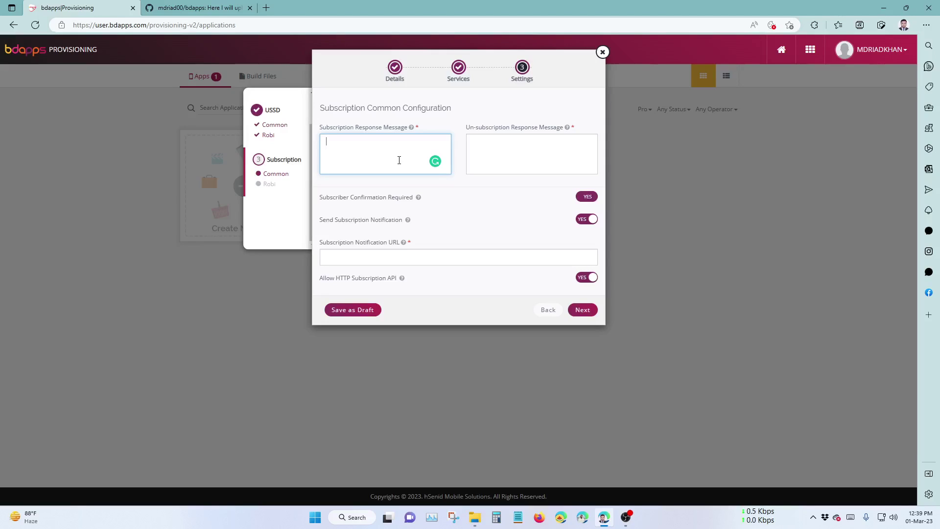
pyautogui.write('hanks for subscribing. W')
pyautogui.press('BackSpace')
pyautogui.press('BackSpace')
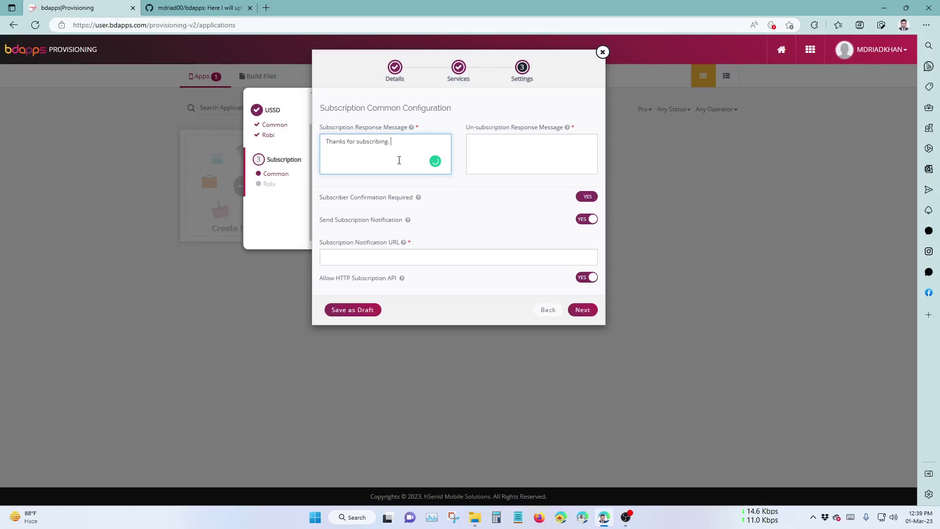
pyautogui.write('Yiu w')
pyautogui.press('BackSpace')
pyautogui.press('BackSpace')
pyautogui.write('ou will get update soon.')
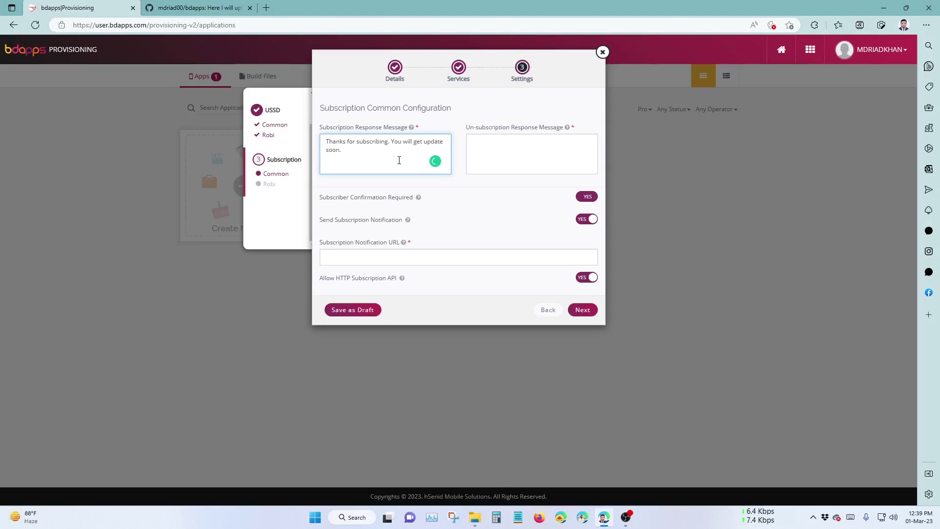
pyautogui.click(525, 162)
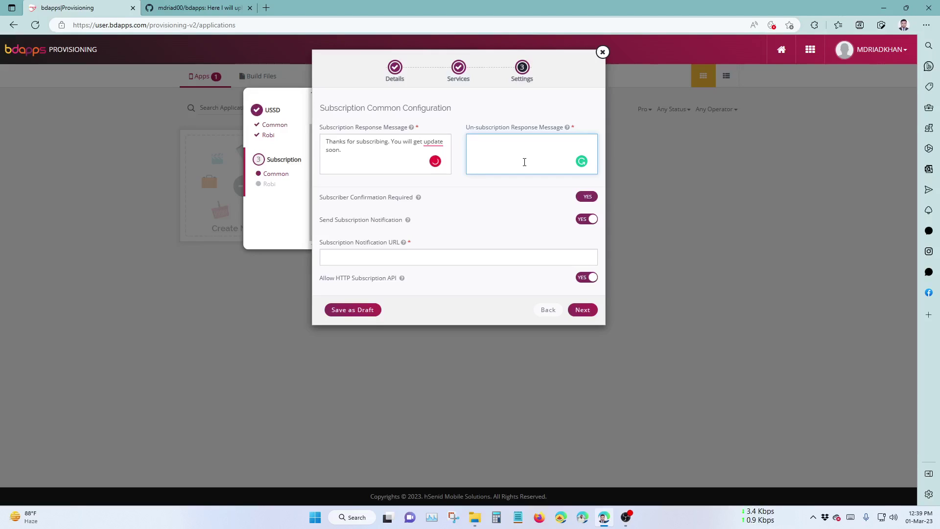
pyautogui.click(434, 162)
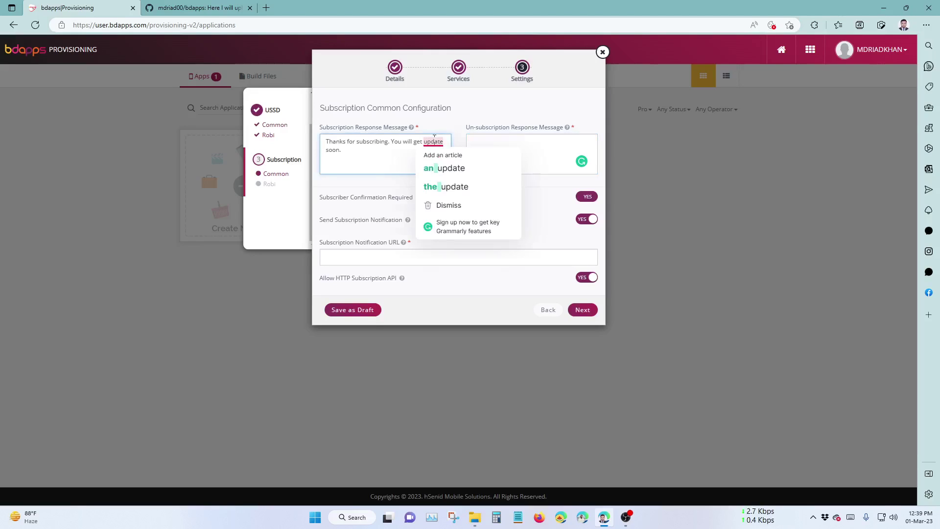
pyautogui.click(432, 174)
# Start the un-subscription reply 'Thanks for using. To subscribe my app, please dial *213'.
pyautogui.click(496, 150)
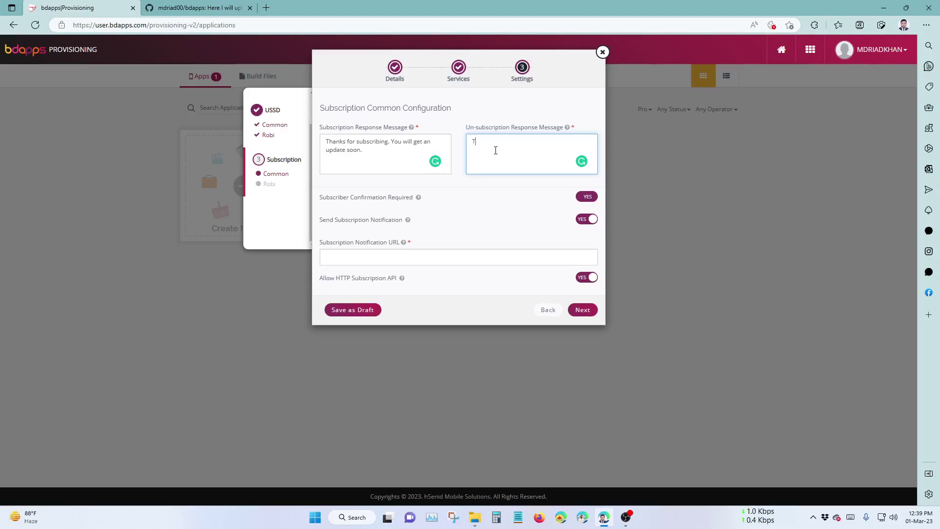
pyautogui.write('Thanks for s')
pyautogui.press('BackSpace')
pyautogui.write('using. To subscrib e')
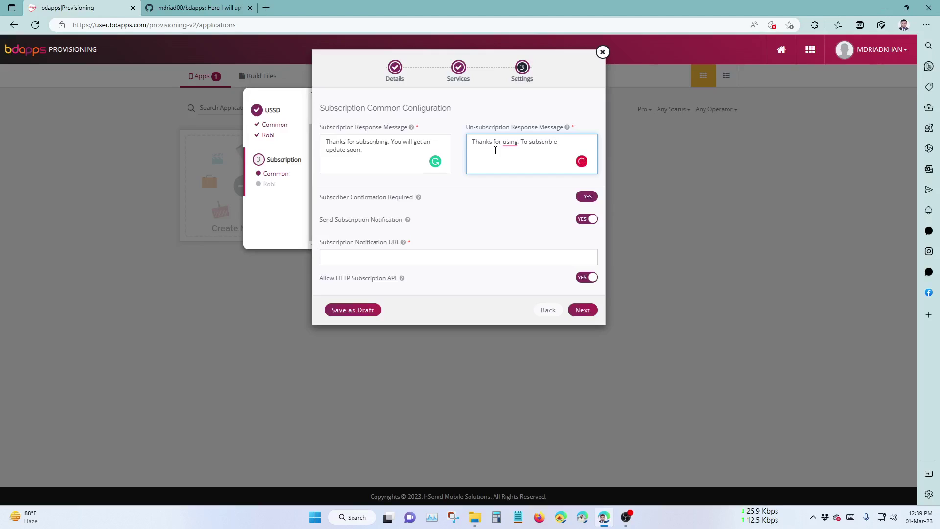
pyautogui.press('BackSpace')
pyautogui.press('BackSpace')
pyautogui.write('my app , please dial *213,')
pyautogui.press('BackSpace')
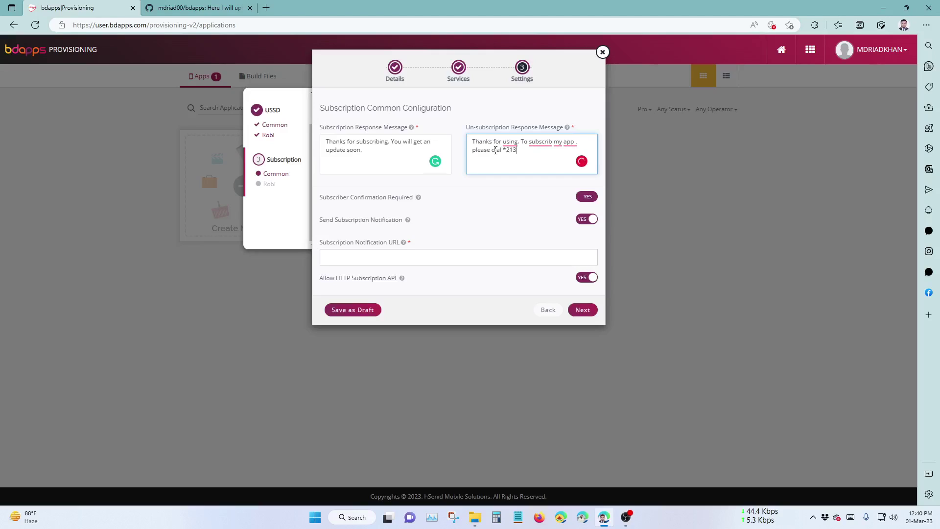
pyautogui.write('*')
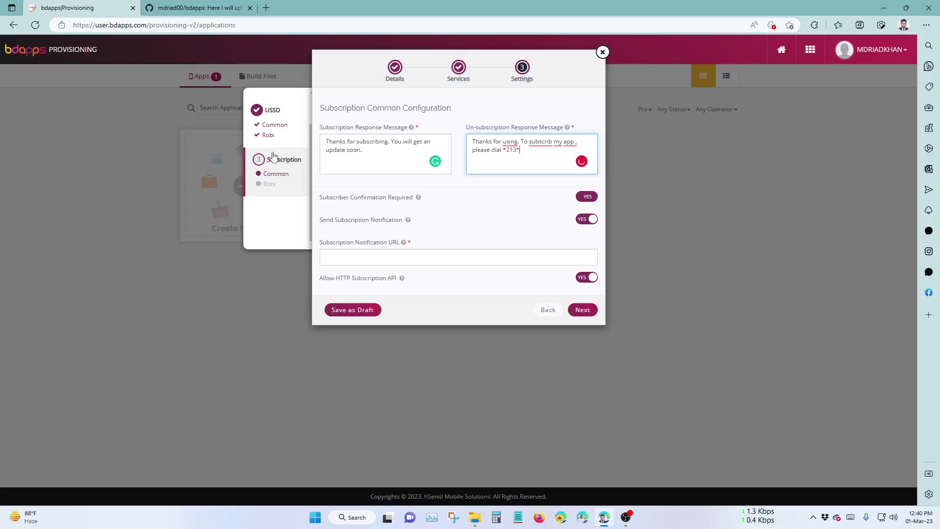
# Check the Robi USSD keyword and complete the dial code as *213*1463#.
pyautogui.click(268, 136)
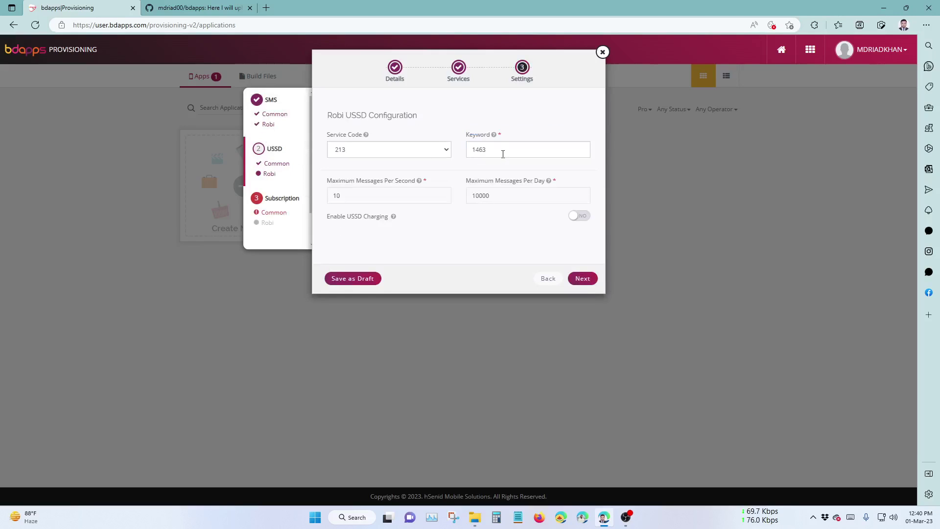
pyautogui.click(274, 212)
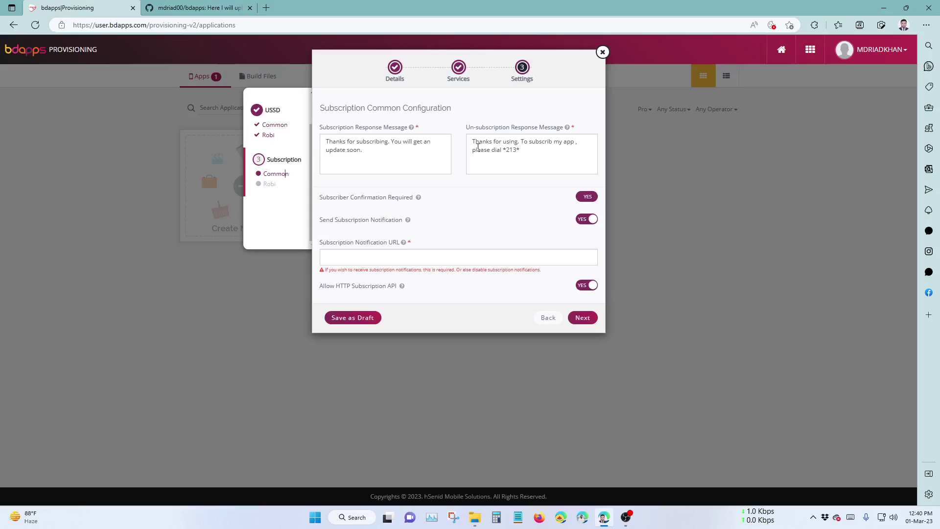
pyautogui.write('6')
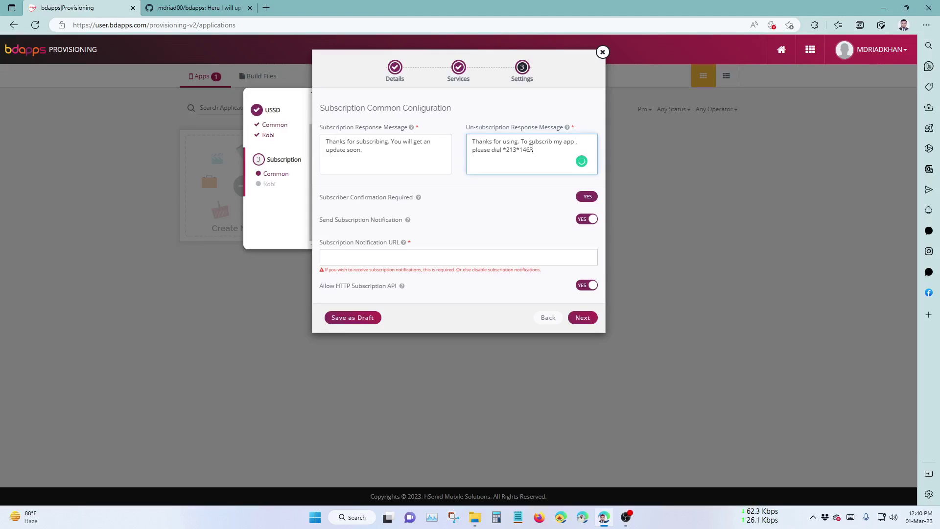
pyautogui.write('3#')
# Fix the reply's wording to 'using it' and 'subscribe', removing the space before the comma.
pyautogui.click(510, 142)
pyautogui.click(520, 169)
pyautogui.click(545, 142)
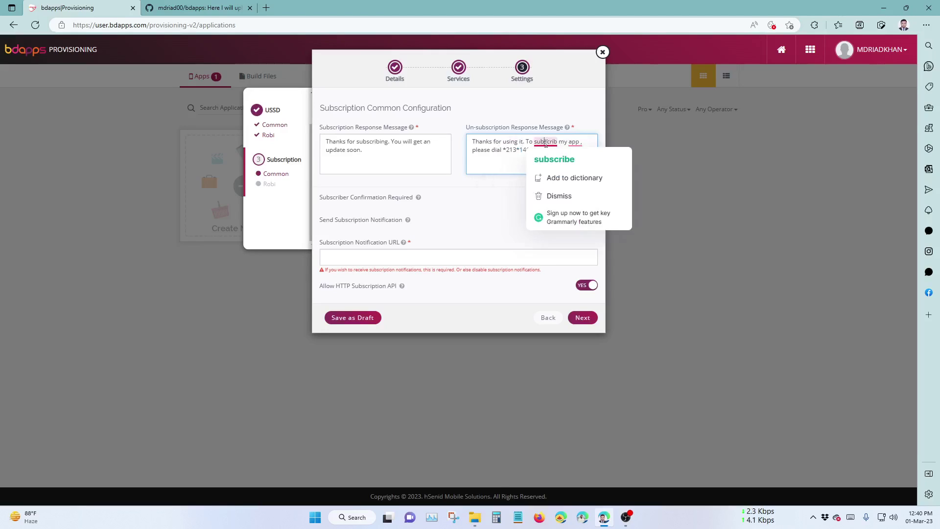
pyautogui.click(556, 157)
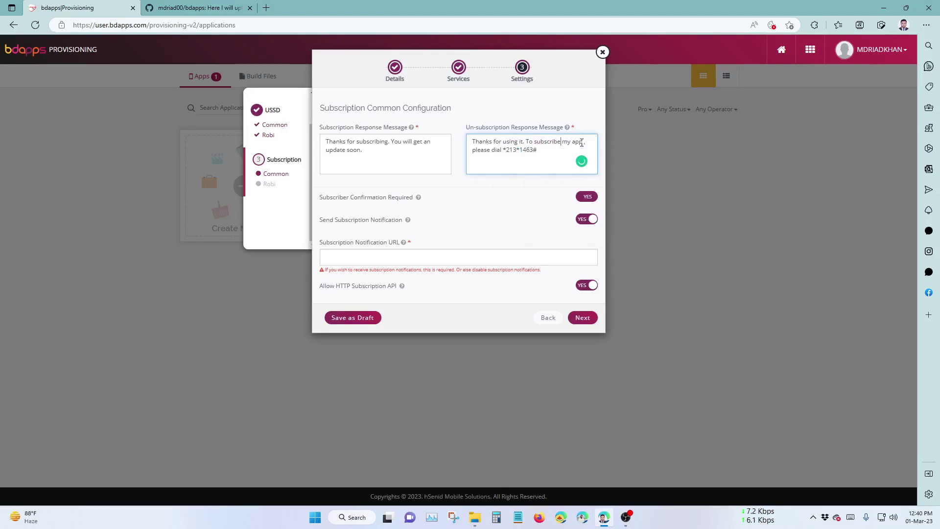
pyautogui.click(550, 154)
pyautogui.moveTo(525, 143); pyautogui.dragTo(470, 145)
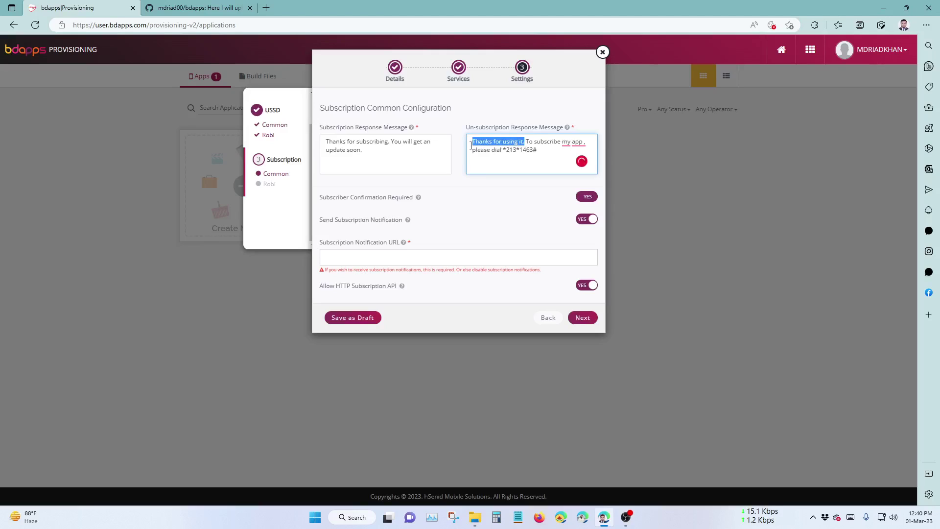
pyautogui.click(564, 143)
pyautogui.click(575, 169)
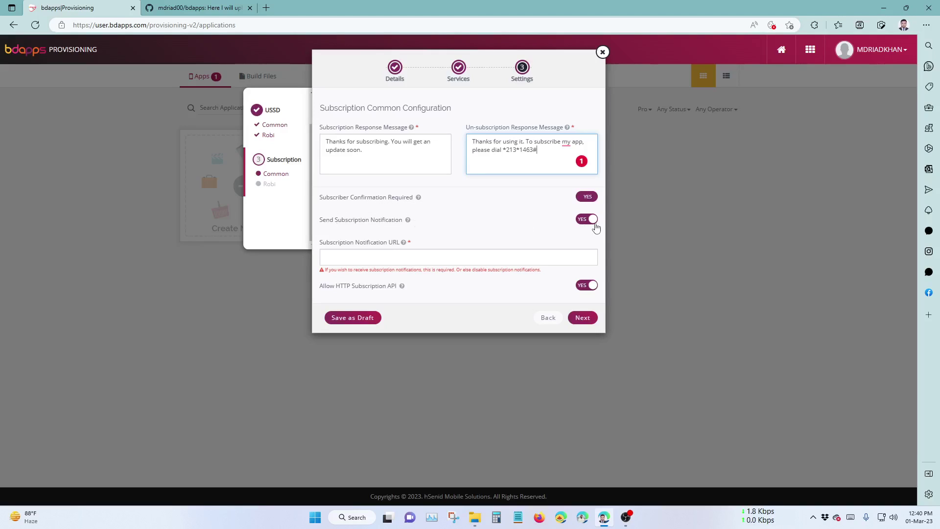
pyautogui.hotkey('ctrl', 'Tab')
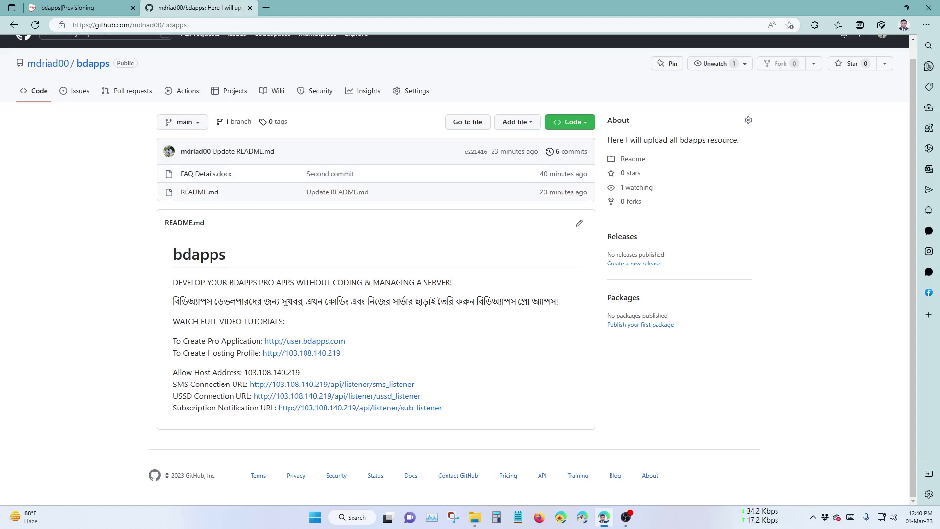
pyautogui.rightClick(296, 409)
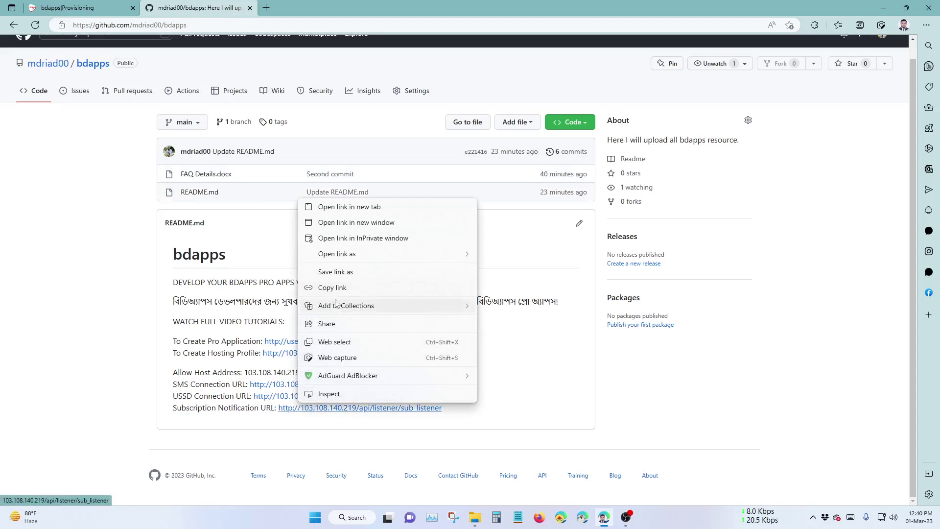
pyautogui.click(316, 287)
pyautogui.click(113, 12)
pyautogui.click(411, 259)
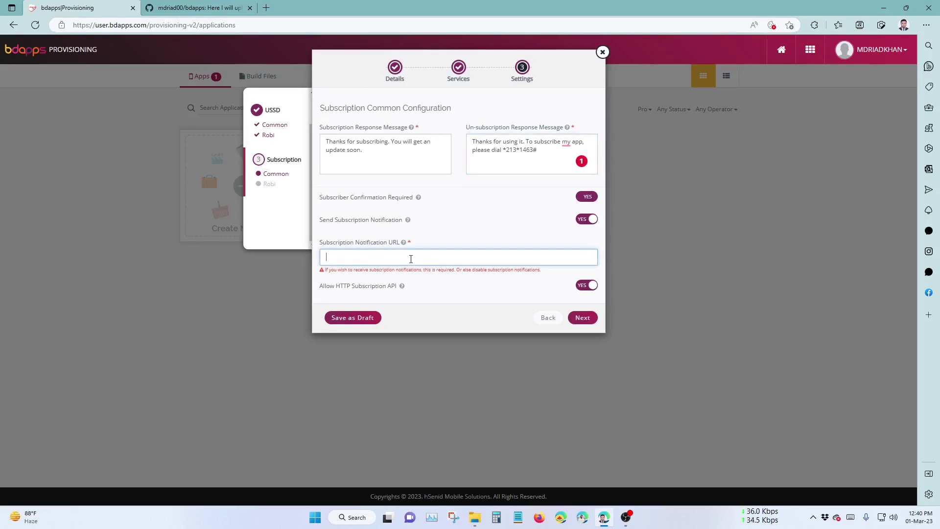
pyautogui.write('http://103.108.140.219/api/listener/sub_listener')
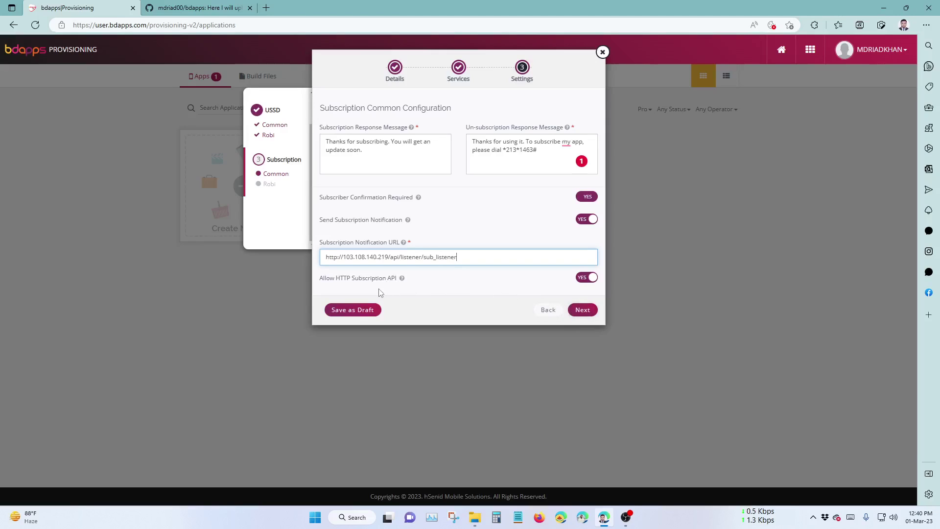
pyautogui.click(581, 310)
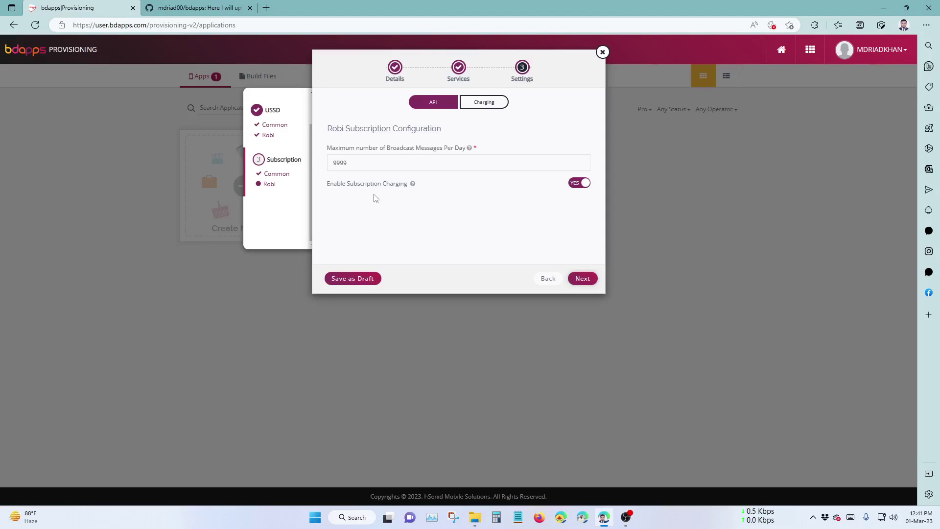
# Open Robi subscription charging and try a Monthly frequency with a 30 amount.
pyautogui.click(584, 278)
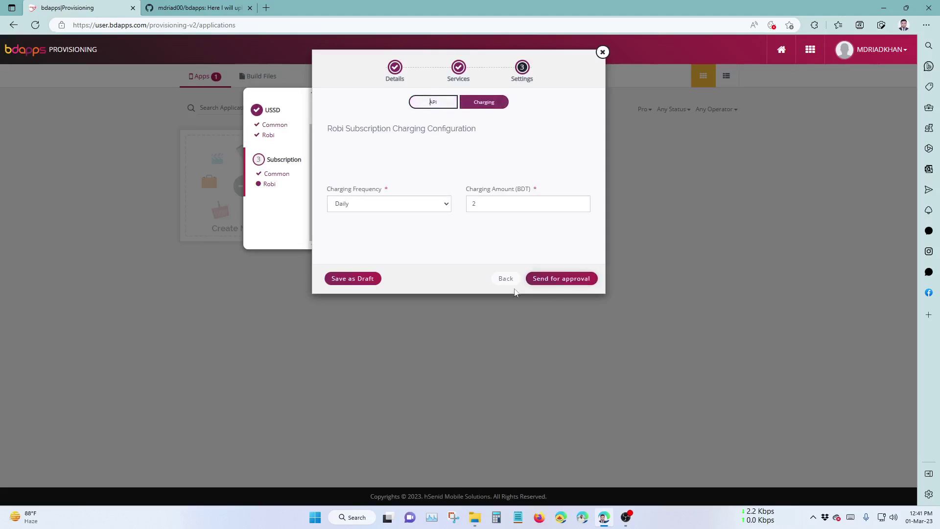
pyautogui.click(382, 205)
pyautogui.click(435, 208)
pyautogui.click(410, 204)
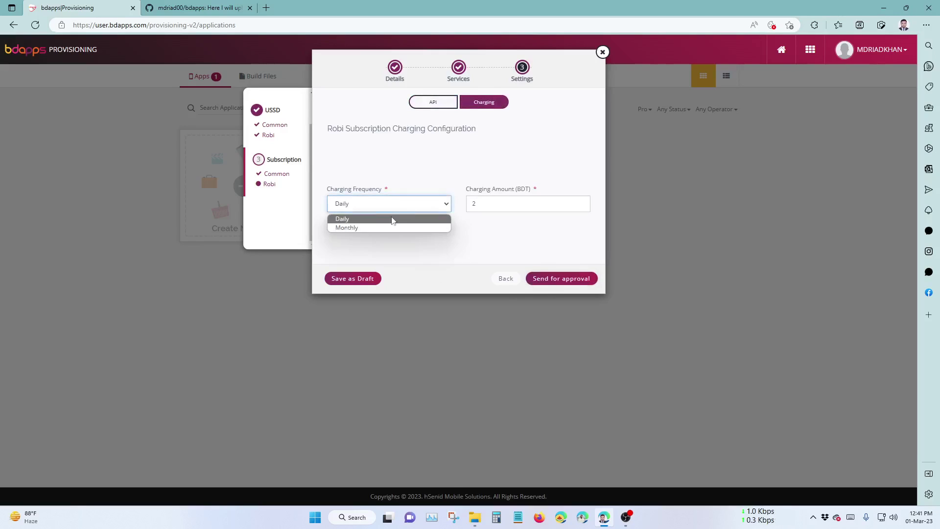
pyautogui.click(372, 227)
pyautogui.moveTo(495, 204); pyautogui.dragTo(467, 206)
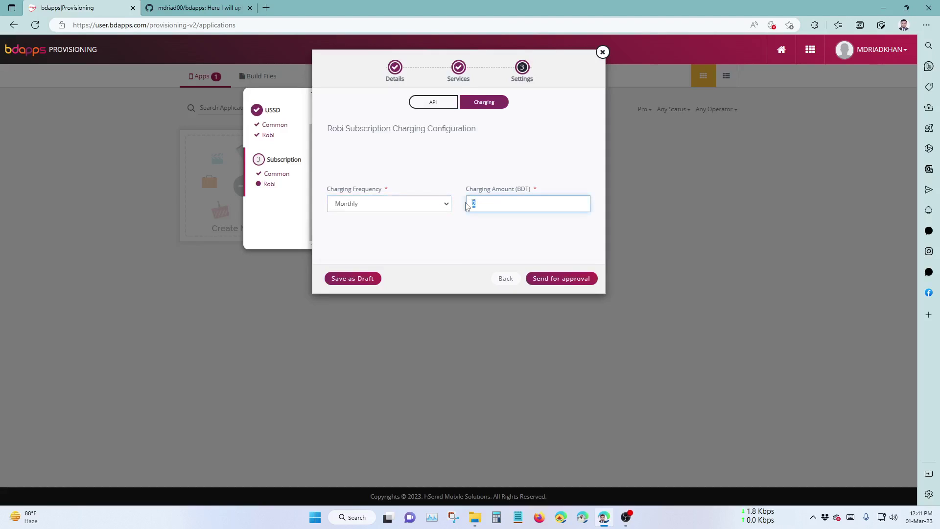
pyautogui.press('BackSpace')
pyautogui.press('BackSpace')
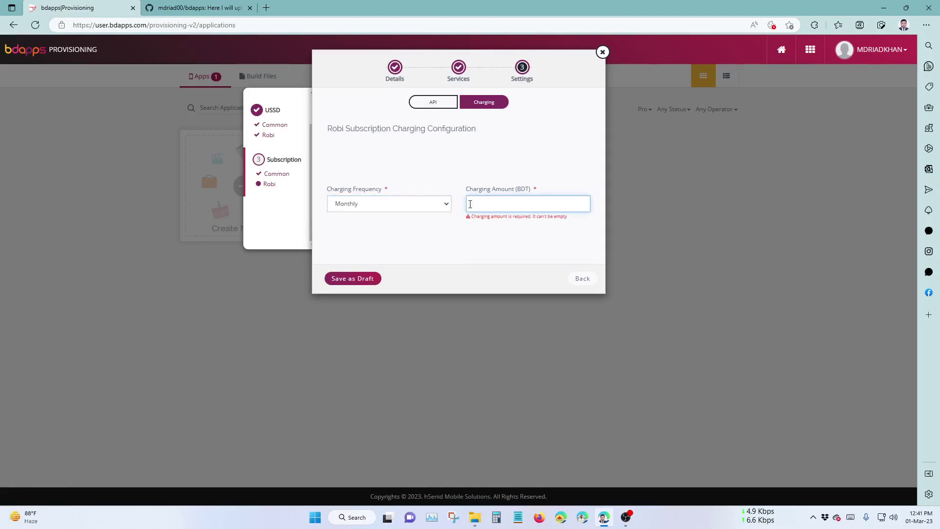
pyautogui.write('30')
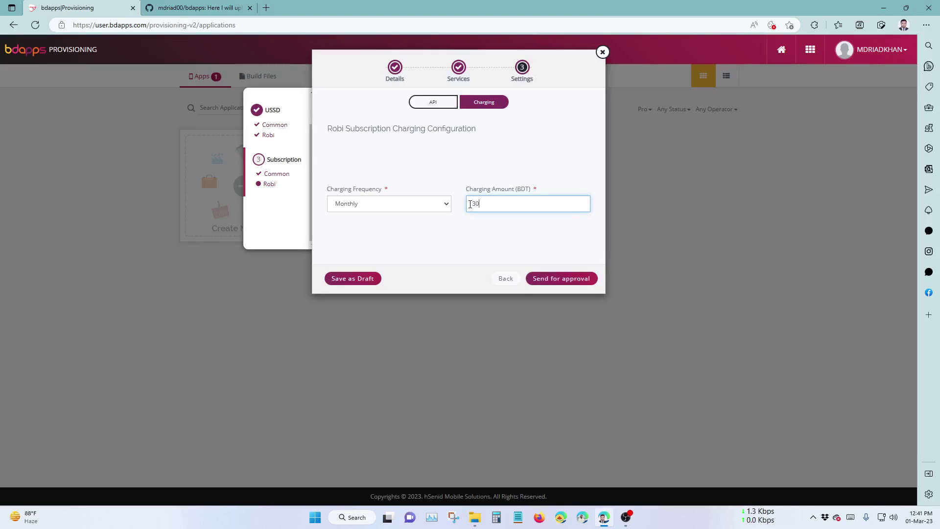
pyautogui.press('BackSpace')
pyautogui.press('BackSpace')
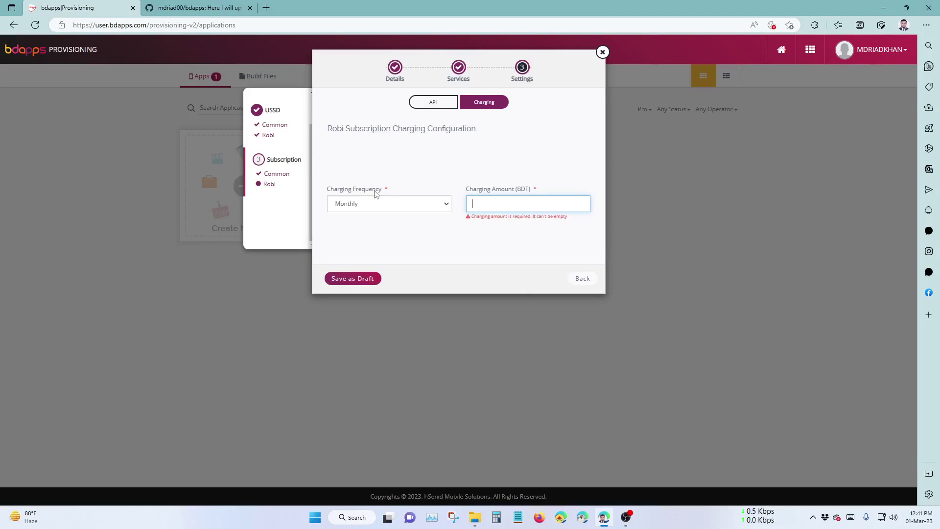
# Set Charging Frequency to Daily and Charging Amount to 2 BDT.
pyautogui.click(380, 203)
pyautogui.click(433, 217)
pyautogui.click(512, 205)
pyautogui.write('2')
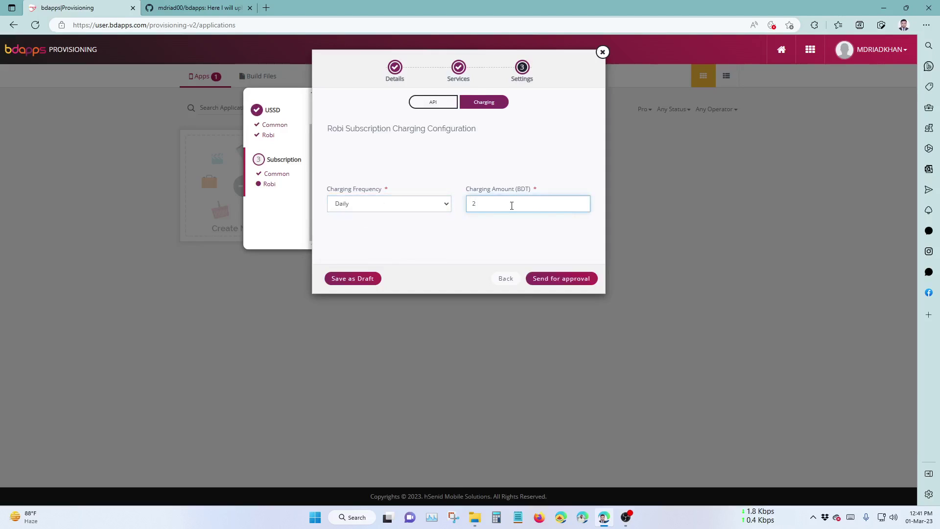
pyautogui.click(471, 231)
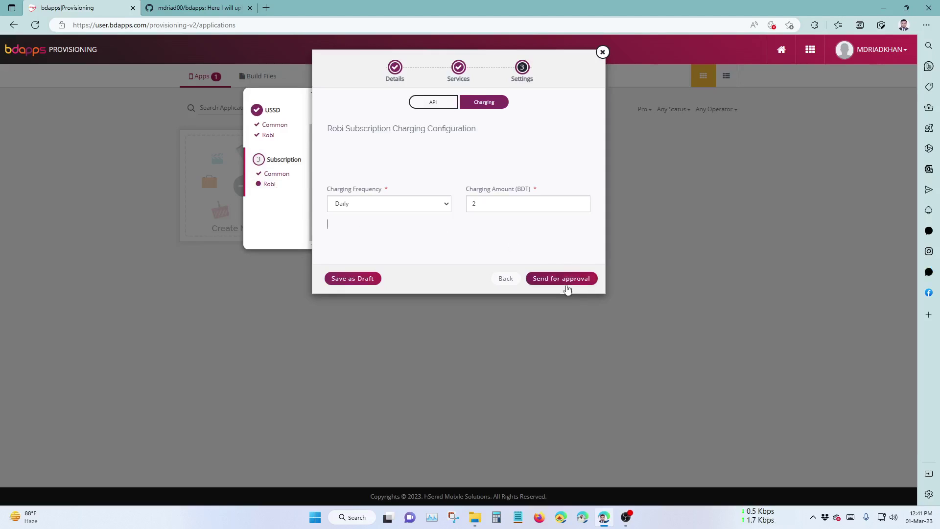
pyautogui.scroll(2, 282, 195)
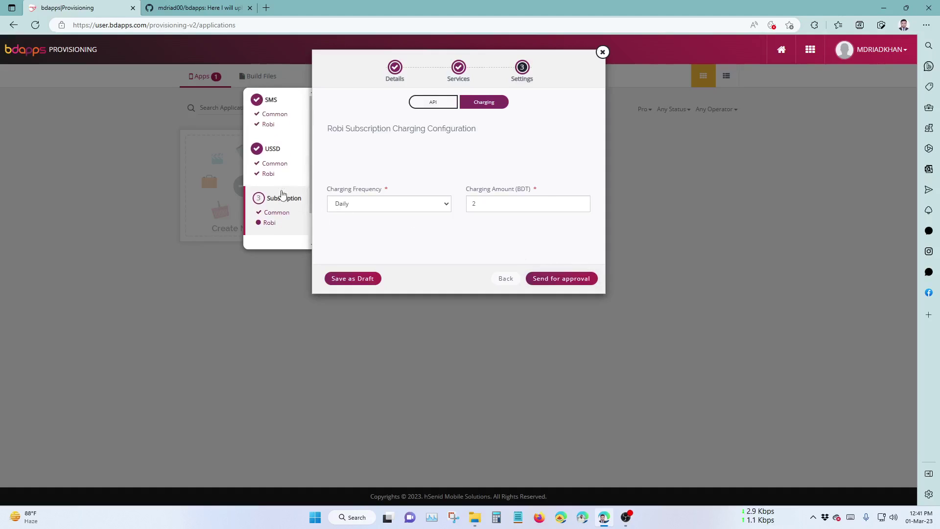
# Review SMS Common Configuration and its sms_listener URL, then move to Robi SMS.
pyautogui.click(271, 113)
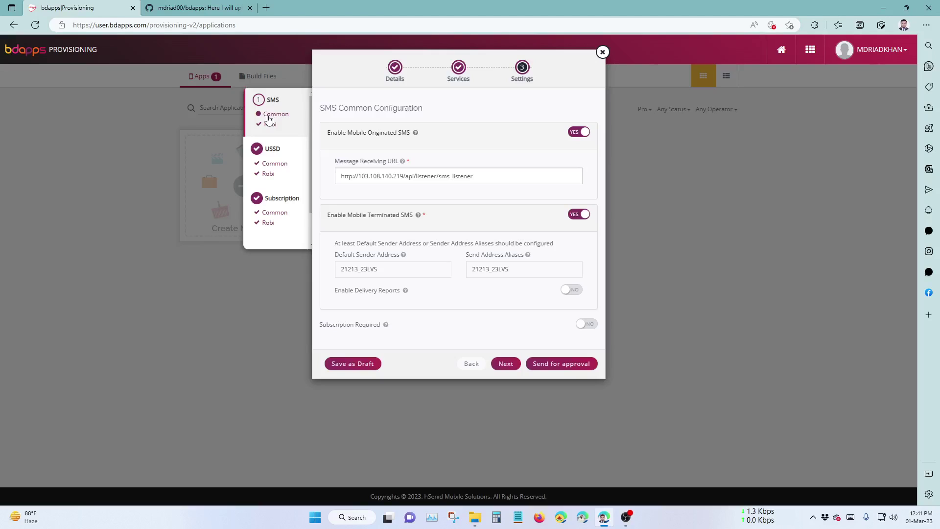
pyautogui.moveTo(404, 165)
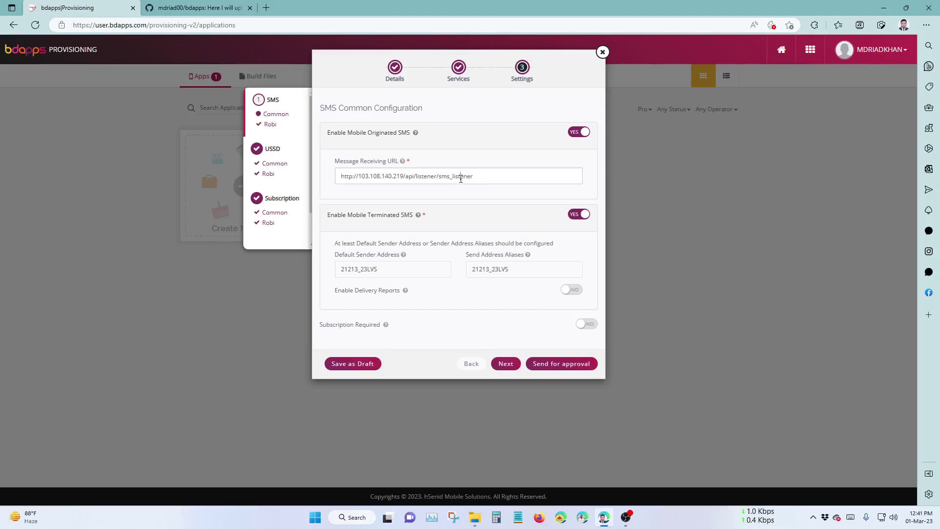
pyautogui.doubleClick(455, 177)
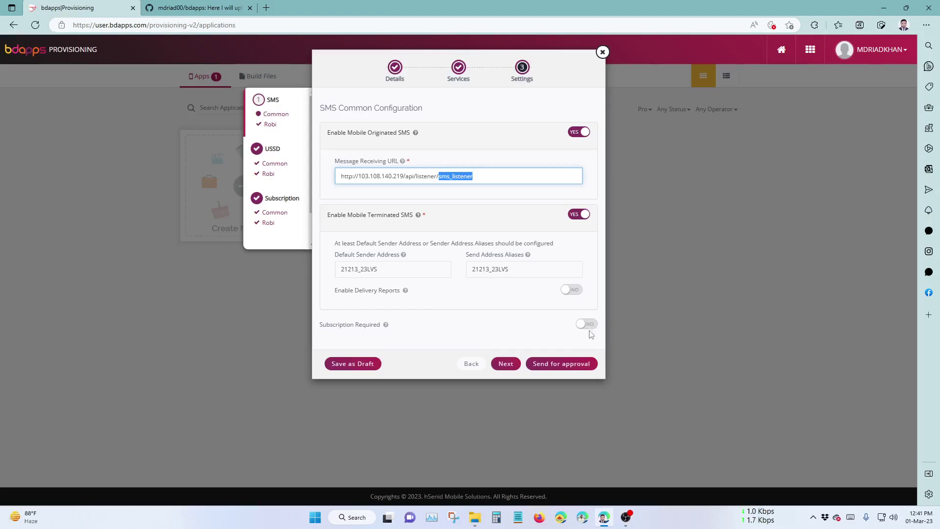
pyautogui.click(505, 363)
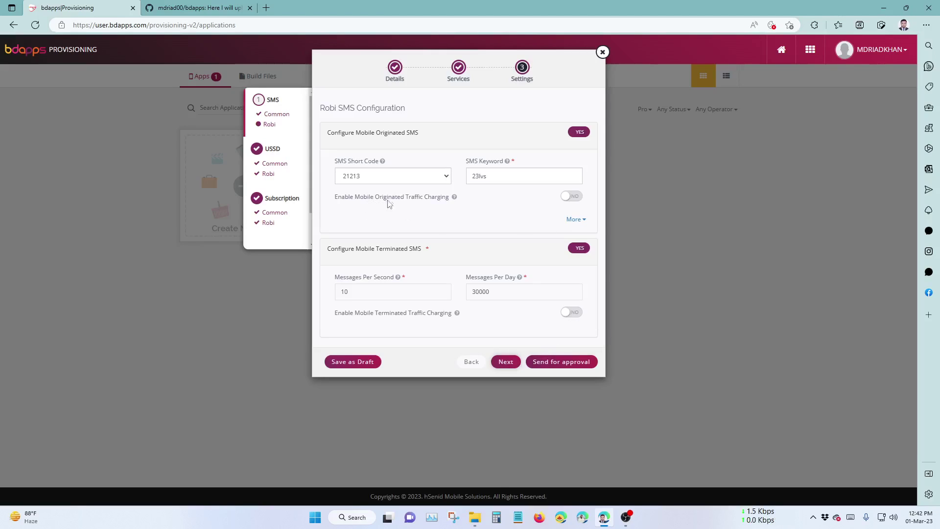
# Page through USSD Common (ussd_listener URL) and Robi USSD to Subscription Common.
pyautogui.click(506, 363)
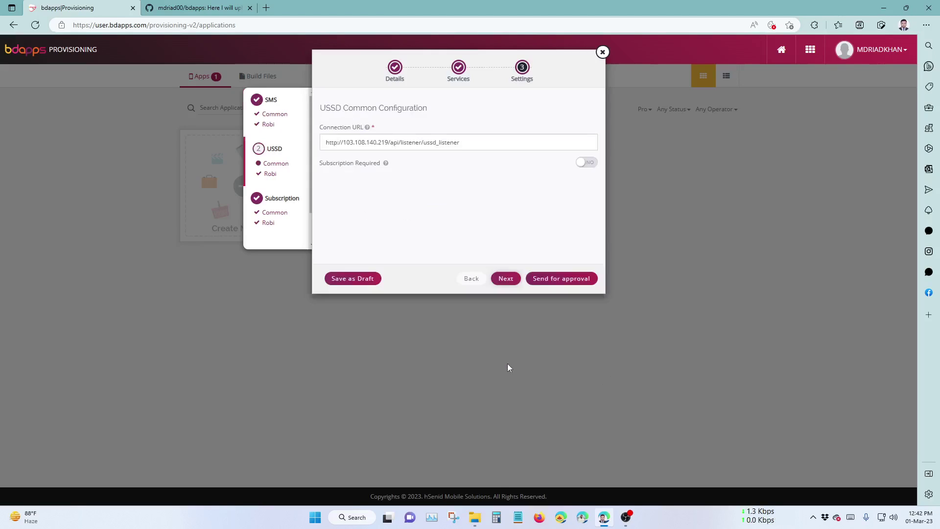
pyautogui.doubleClick(437, 142)
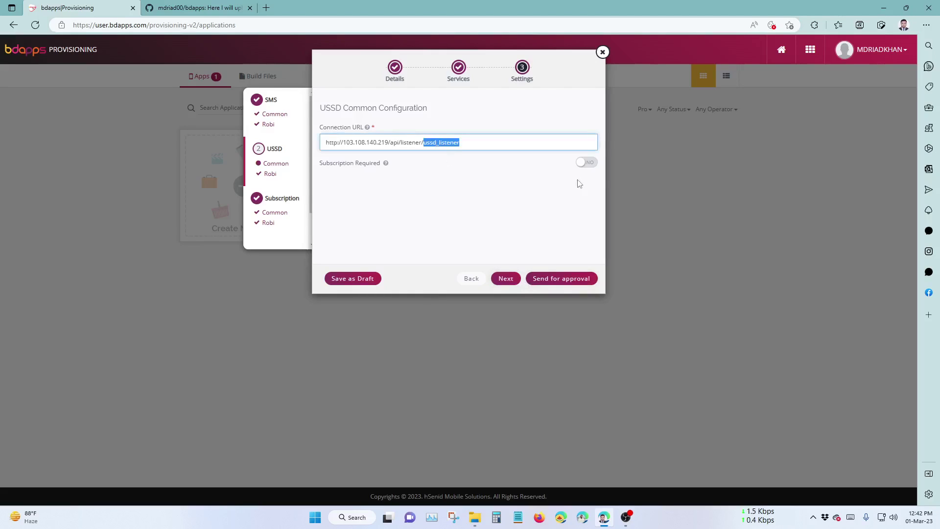
pyautogui.click(505, 278)
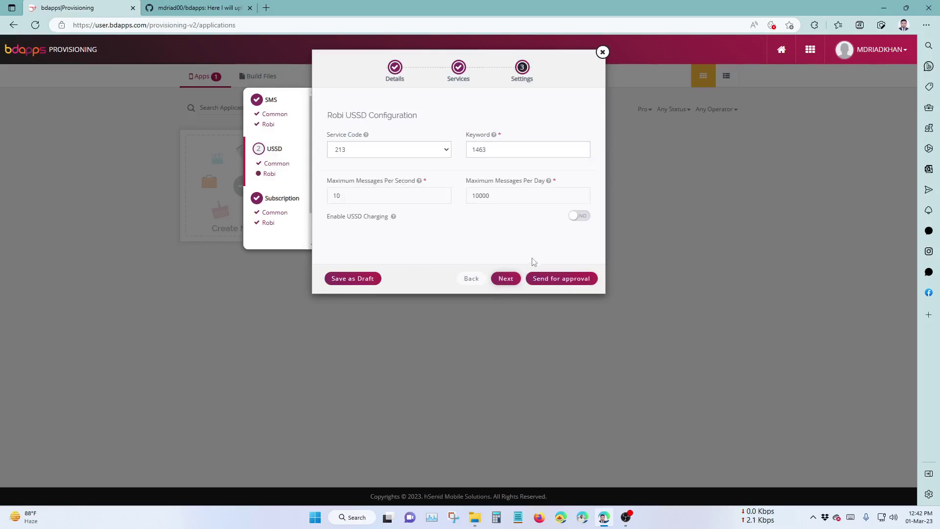
pyautogui.click(506, 278)
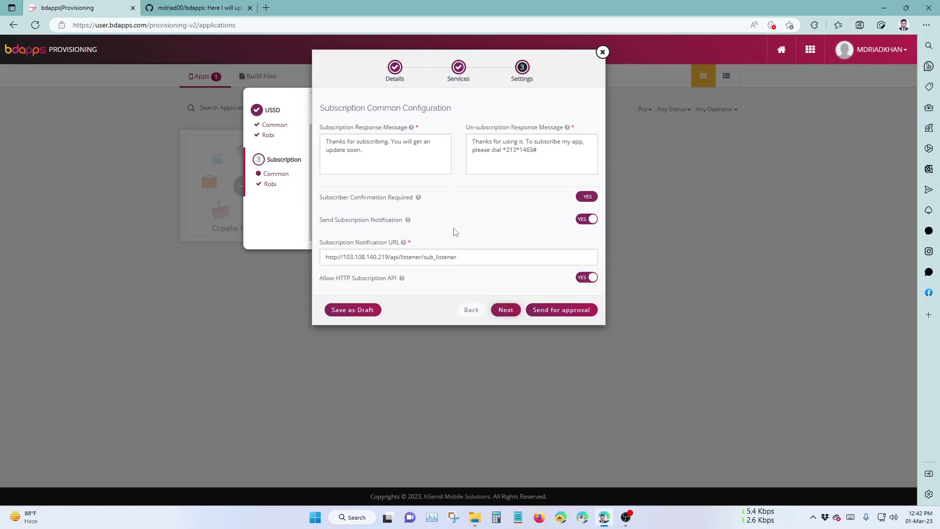
# Confirm the Daily 2 BDT charge and broadcast limits, then send 23LVS for approval.
pyautogui.click(504, 311)
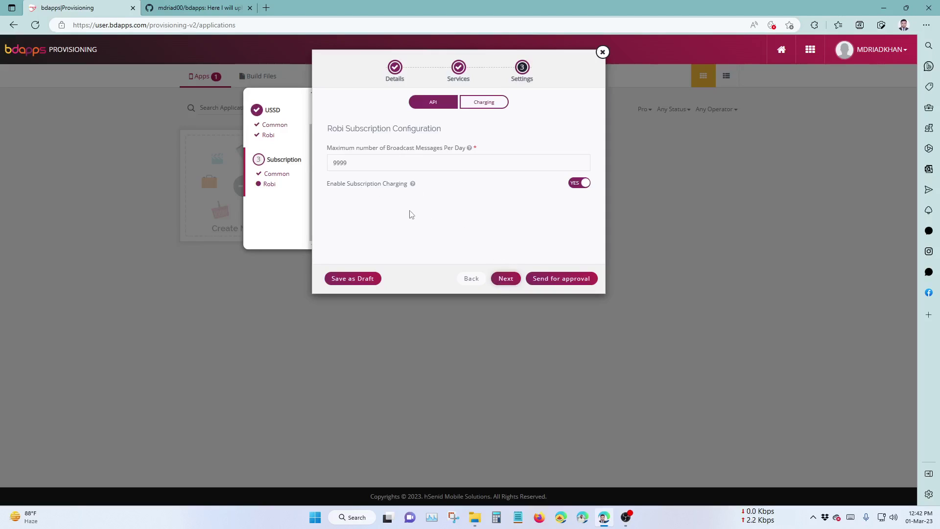
pyautogui.click(505, 278)
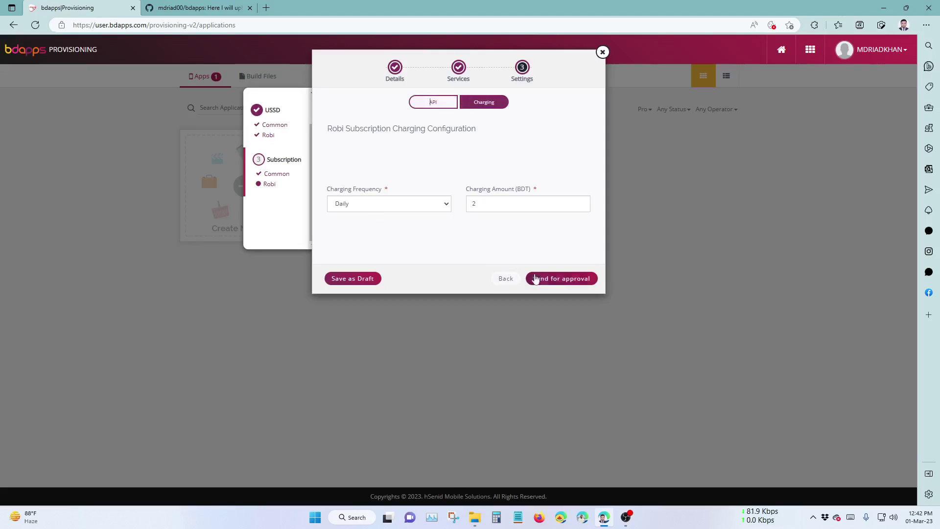
pyautogui.scroll(1, 270, 199)
pyautogui.scroll(-1, 270, 199)
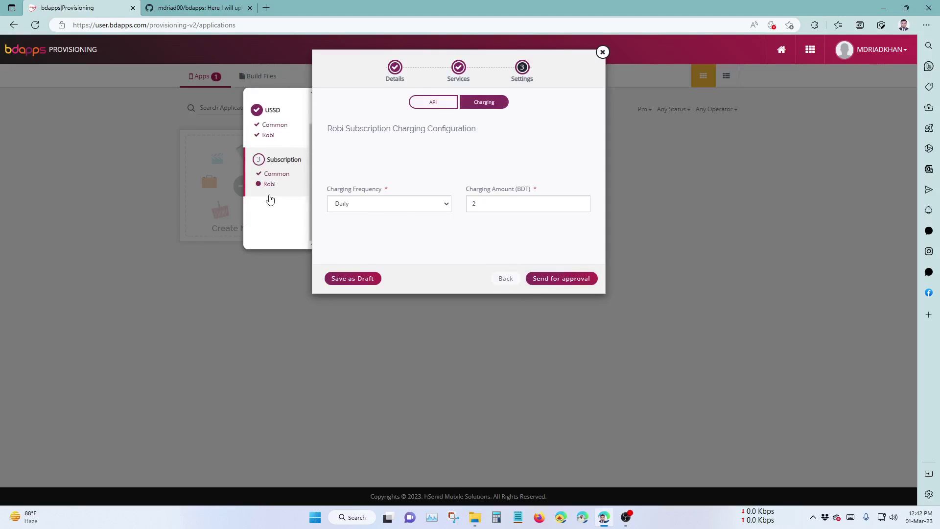
pyautogui.click(451, 106)
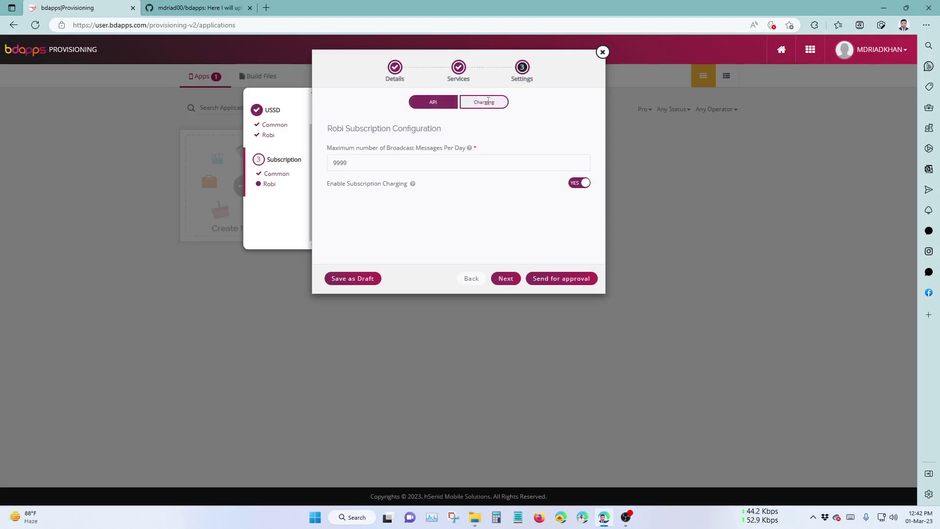
pyautogui.click(484, 102)
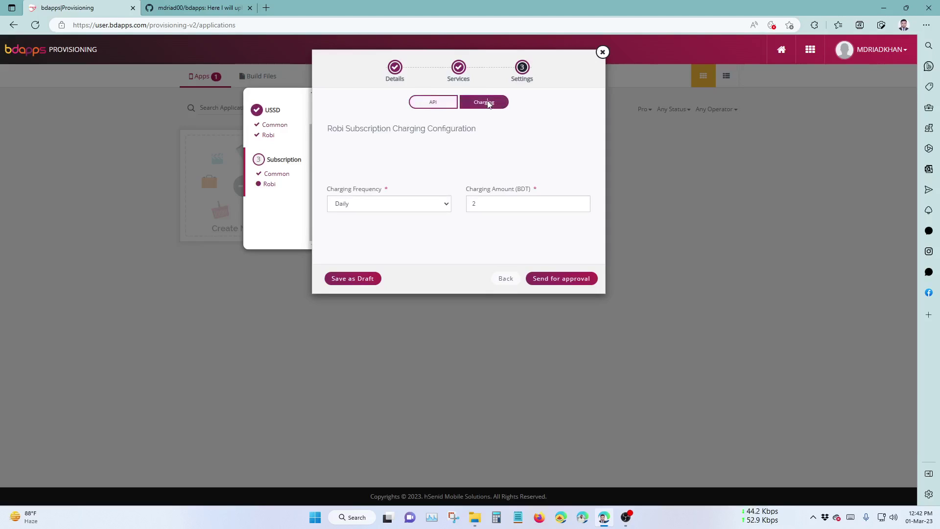
pyautogui.click(562, 279)
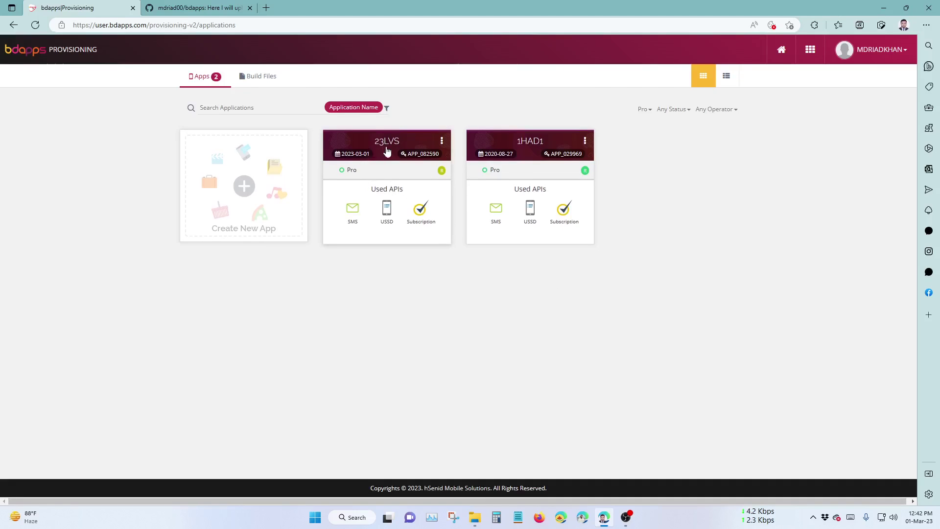
pyautogui.moveTo(443, 174)
pyautogui.moveTo(586, 175)
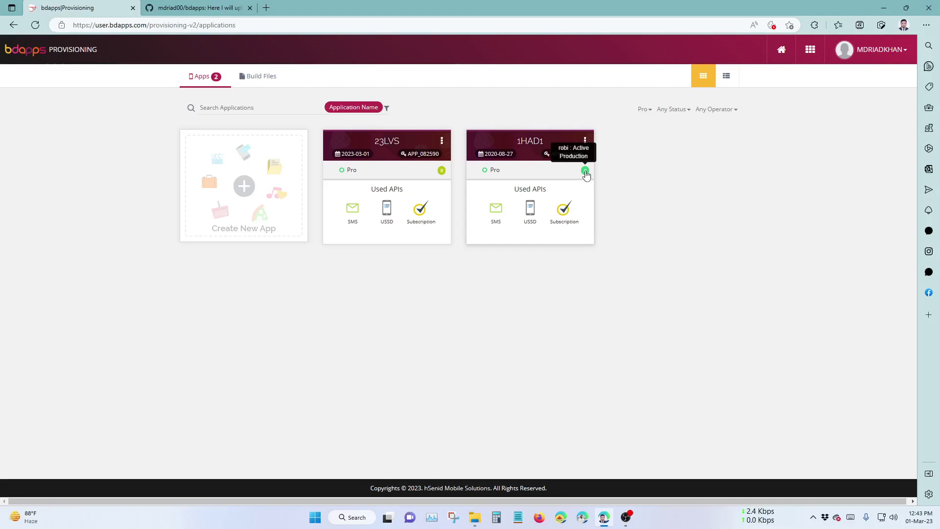
# Open FAQ Details.docx from the GitHub bdapps repository in the raw Word viewer.
pyautogui.click(211, 8)
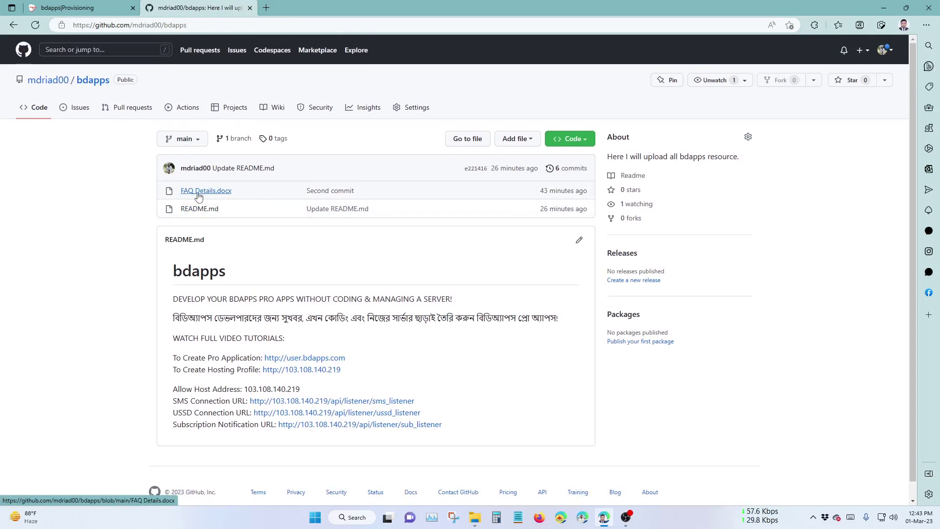
pyautogui.click(198, 192)
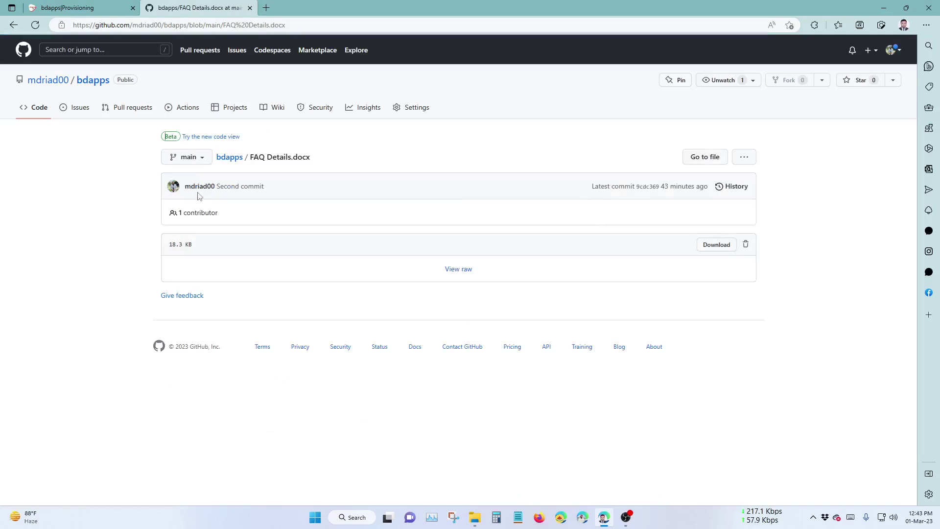
pyautogui.click(461, 270)
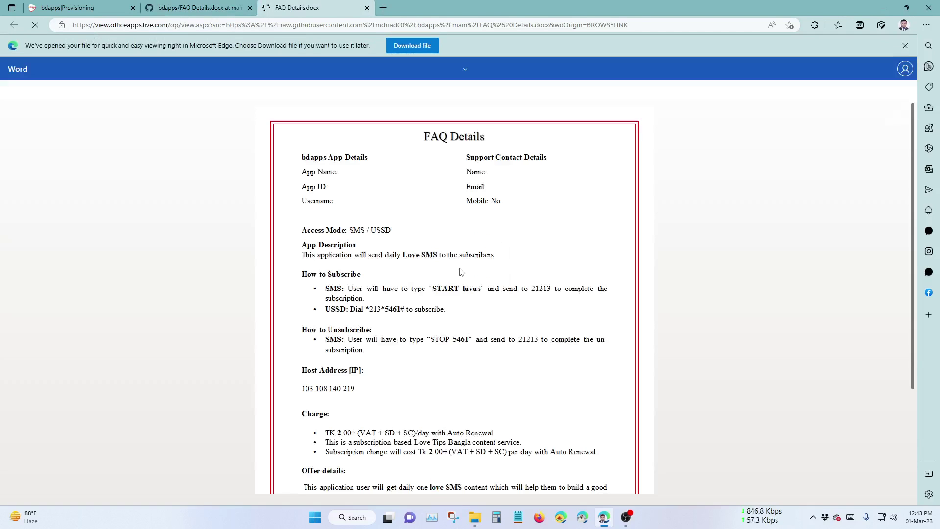
# Skim the FAQ Details template's app, subscription and charge info, then return to the Provisioning list showing 23LVS.
pyautogui.scroll(-2, 469, 296)
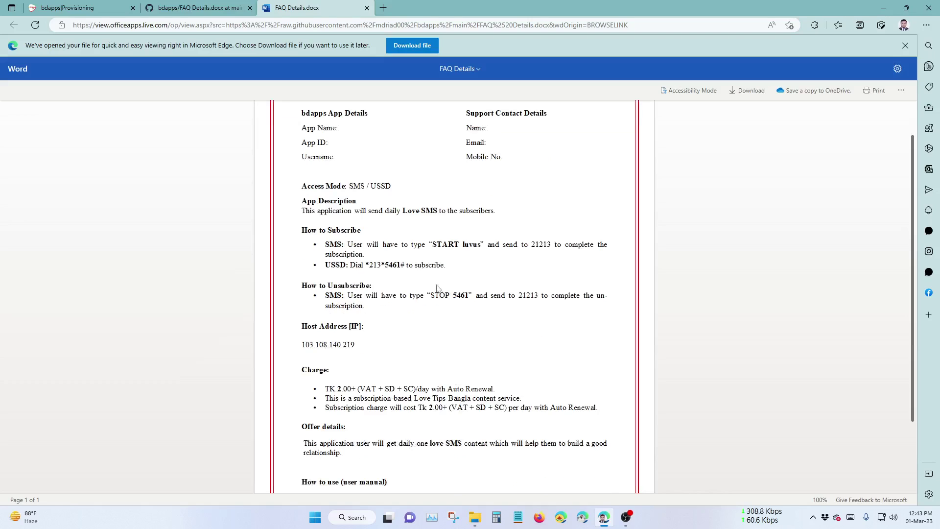
pyautogui.scroll(-1, 468, 295)
pyautogui.scroll(3, 468, 295)
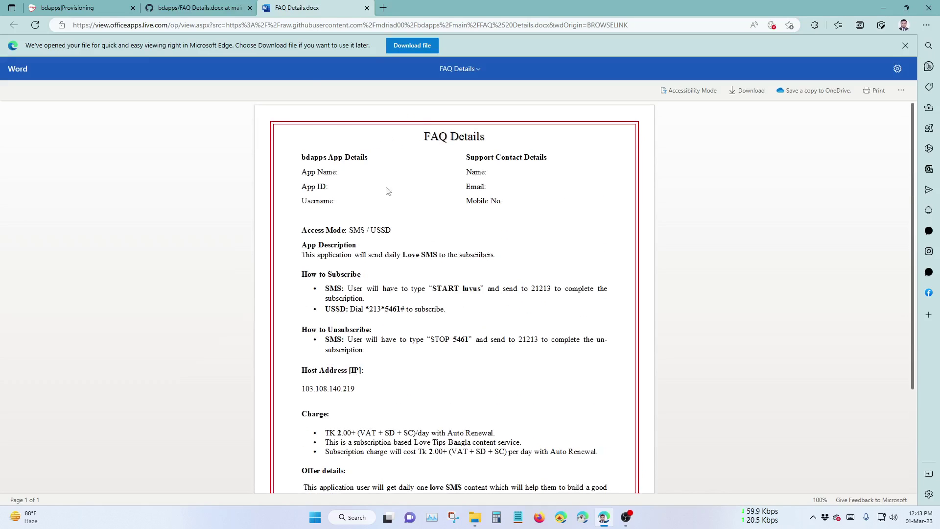
pyautogui.click(194, 6)
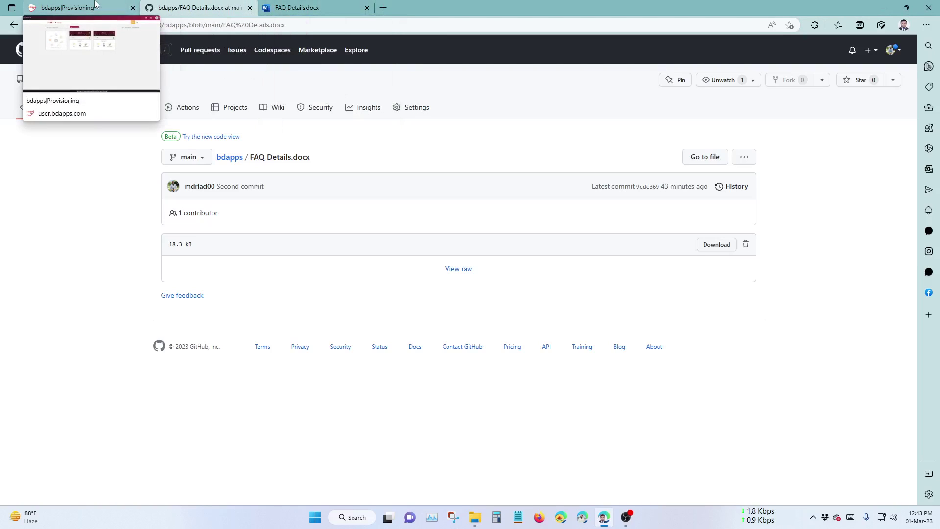
pyautogui.click(303, 8)
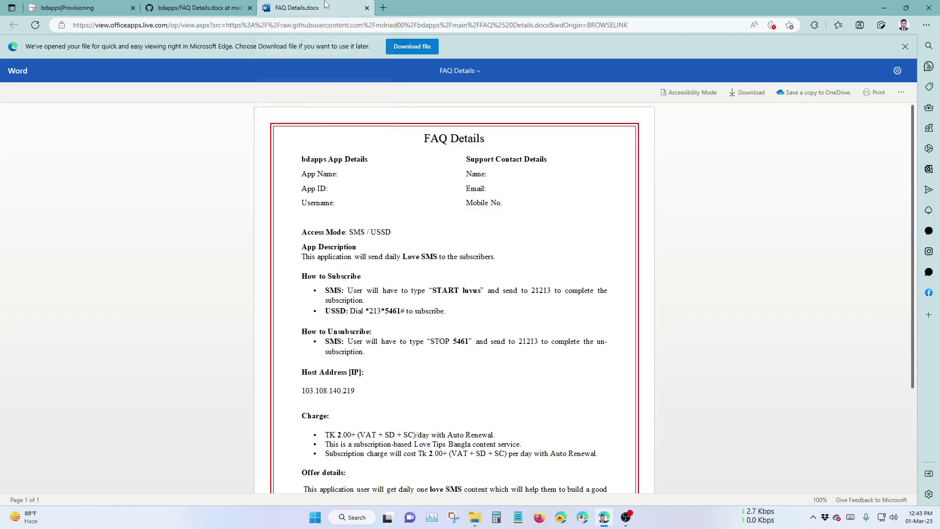
pyautogui.click(214, 4)
pyautogui.click(73, 8)
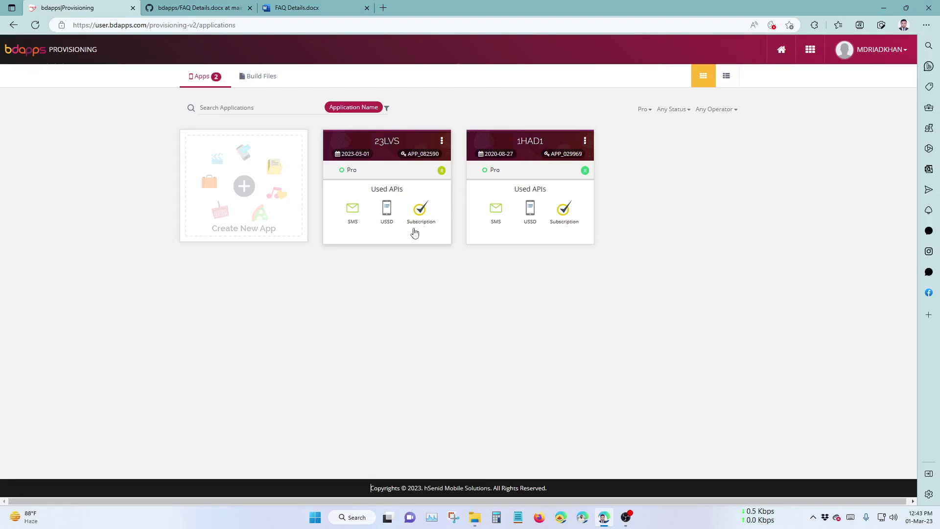
pyautogui.click(387, 146)
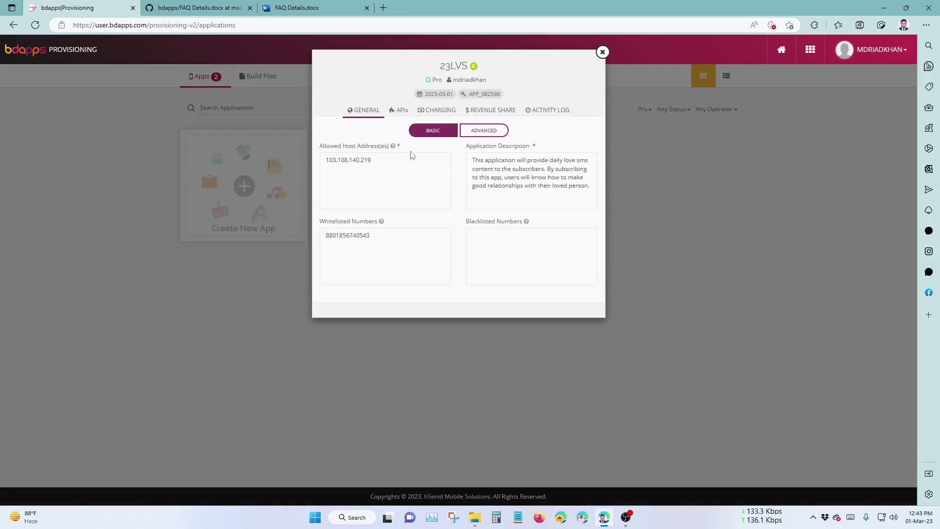
pyautogui.click(399, 110)
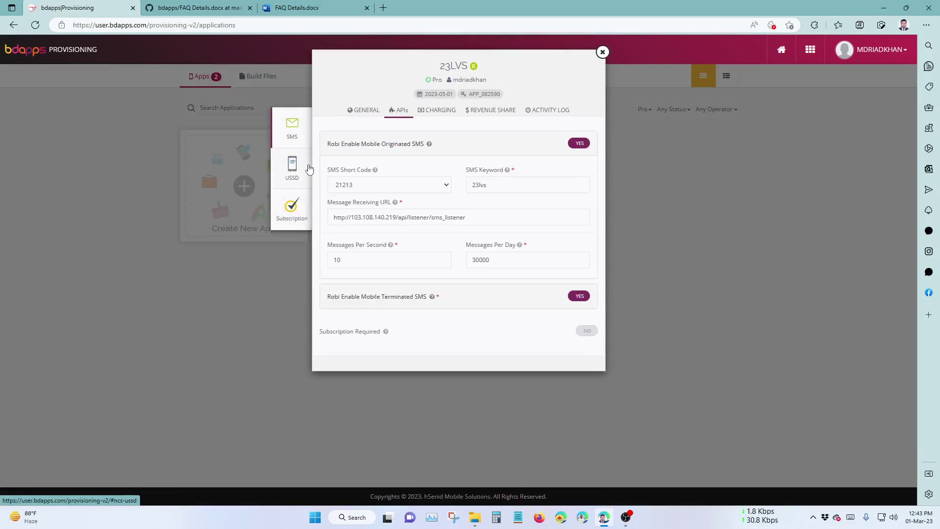
pyautogui.click(300, 168)
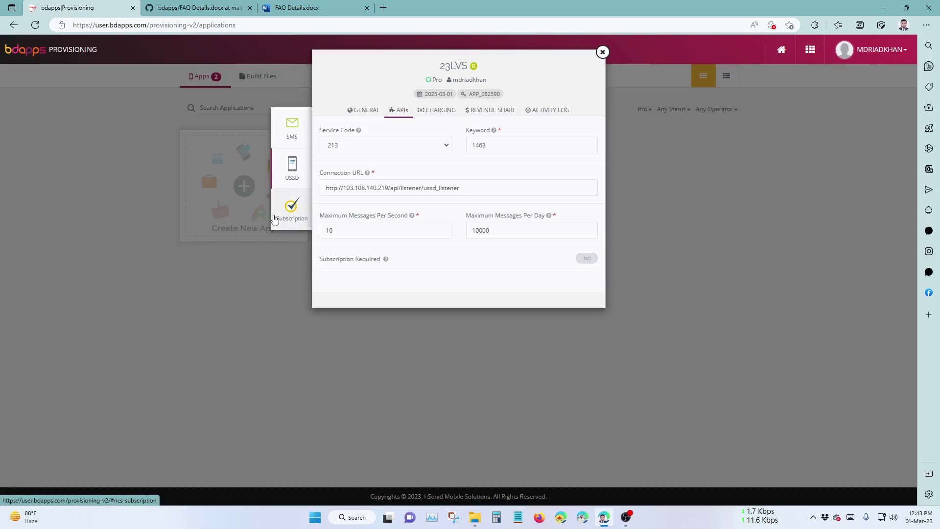
pyautogui.click(274, 220)
pyautogui.click(308, 146)
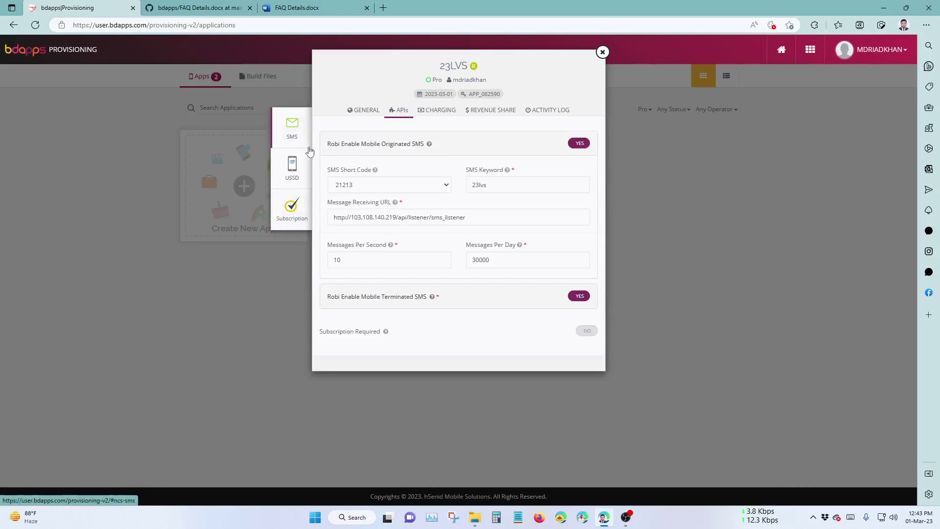
pyautogui.click(294, 166)
pyautogui.click(292, 206)
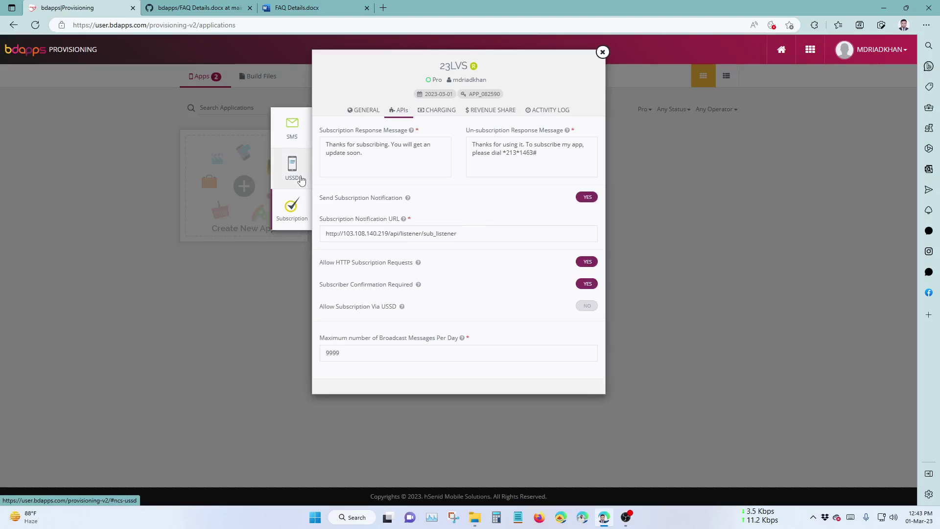
pyautogui.click(300, 176)
pyautogui.click(294, 130)
pyautogui.click(439, 110)
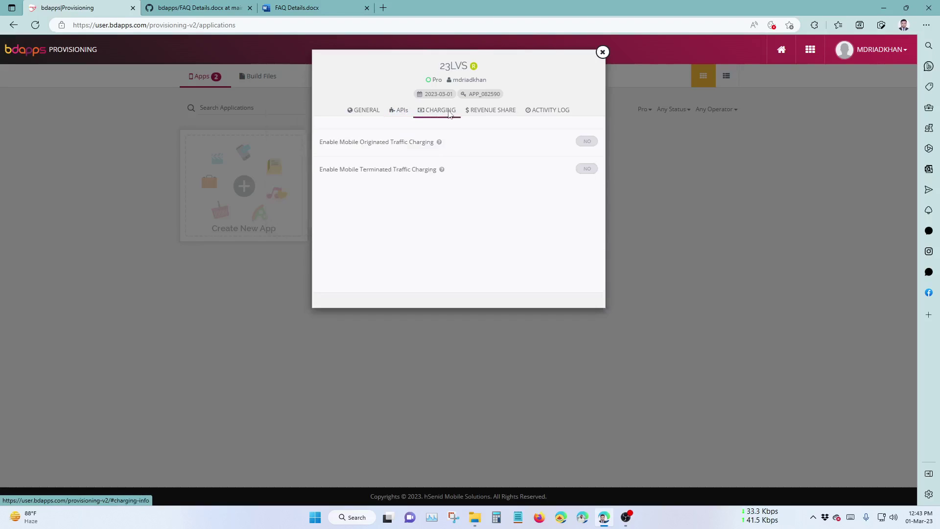
pyautogui.click(478, 111)
pyautogui.click(431, 110)
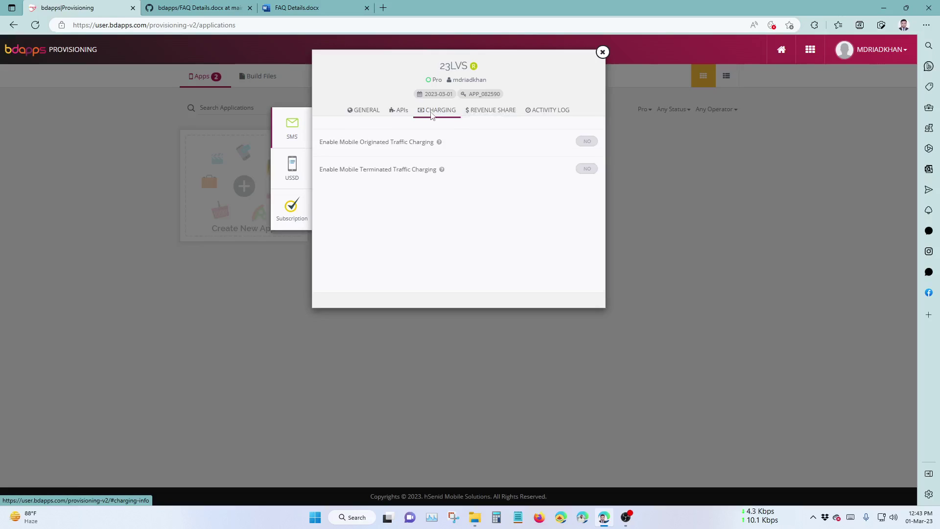
pyautogui.click(492, 111)
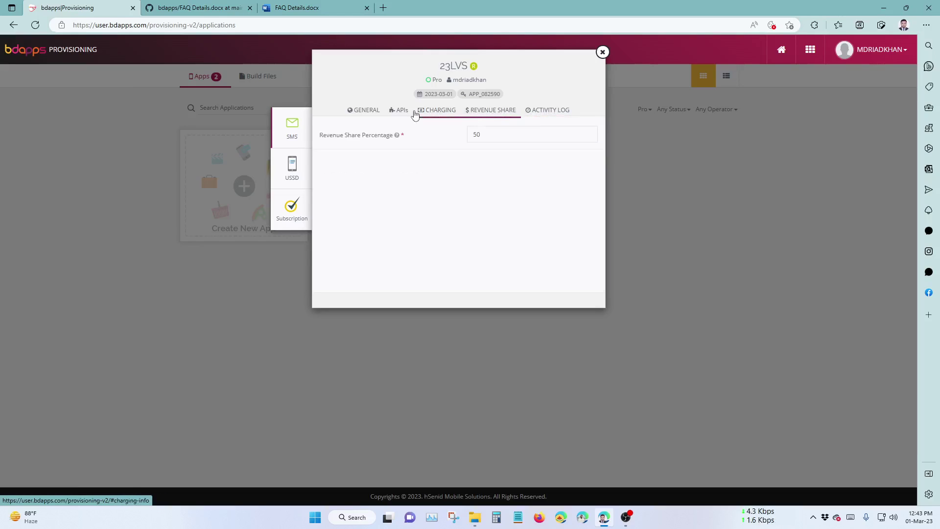
pyautogui.click(415, 113)
pyautogui.click(375, 112)
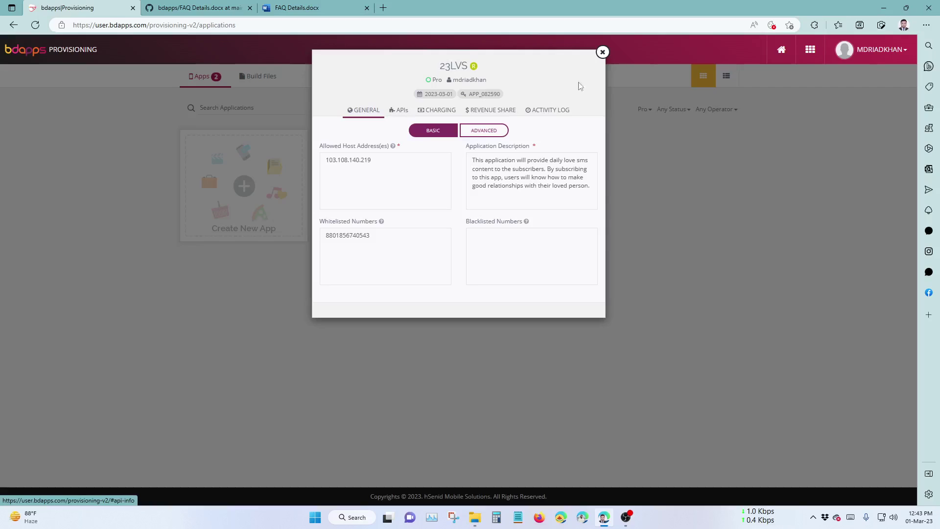
pyautogui.click(602, 52)
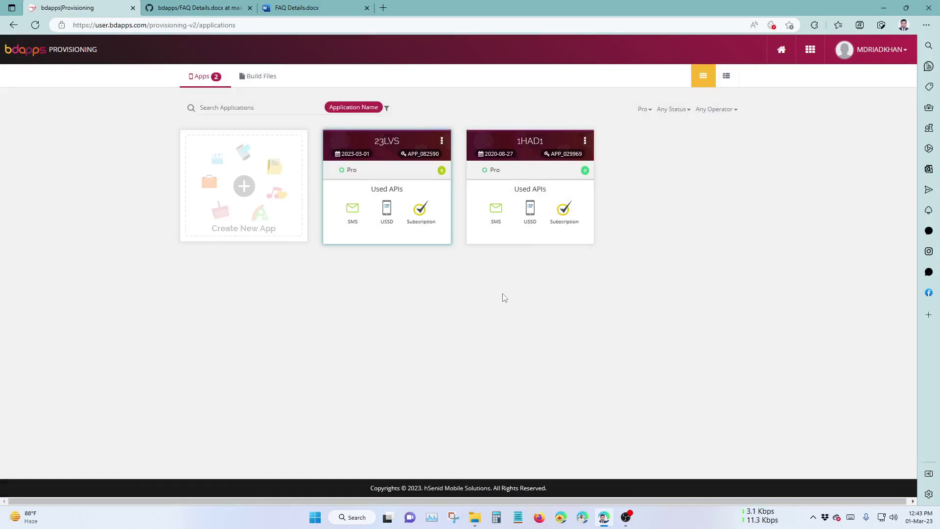